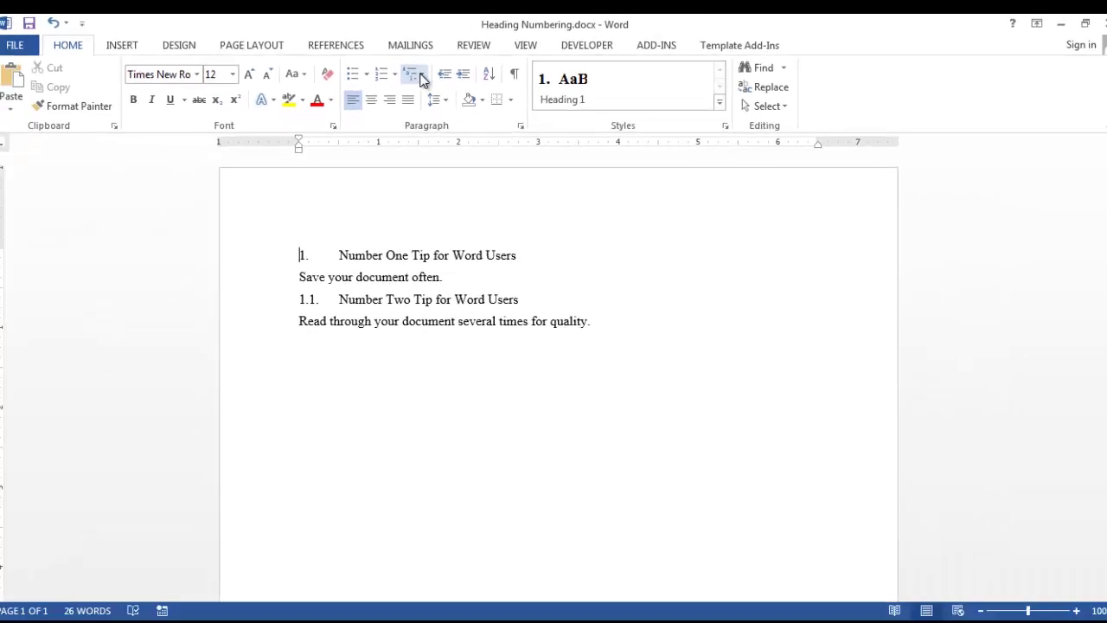
Step: Define a new multilevel list style and name it 'Numbered Headings'
{"action": "left_click", "coordinate": [420, 77]}
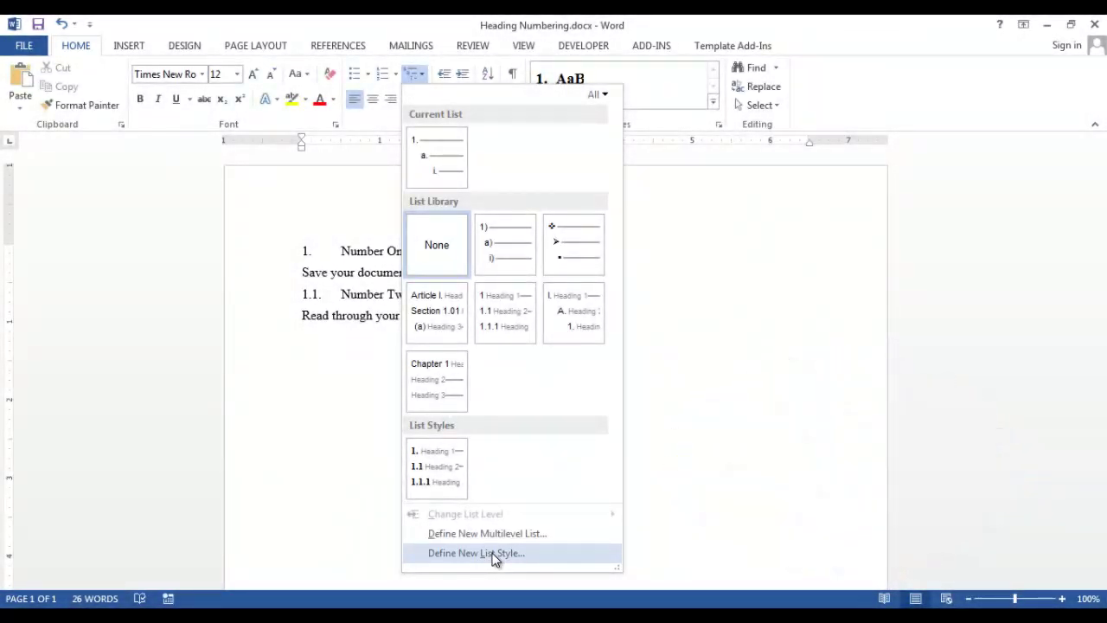
{"action": "left_click", "coordinate": [493, 553]}
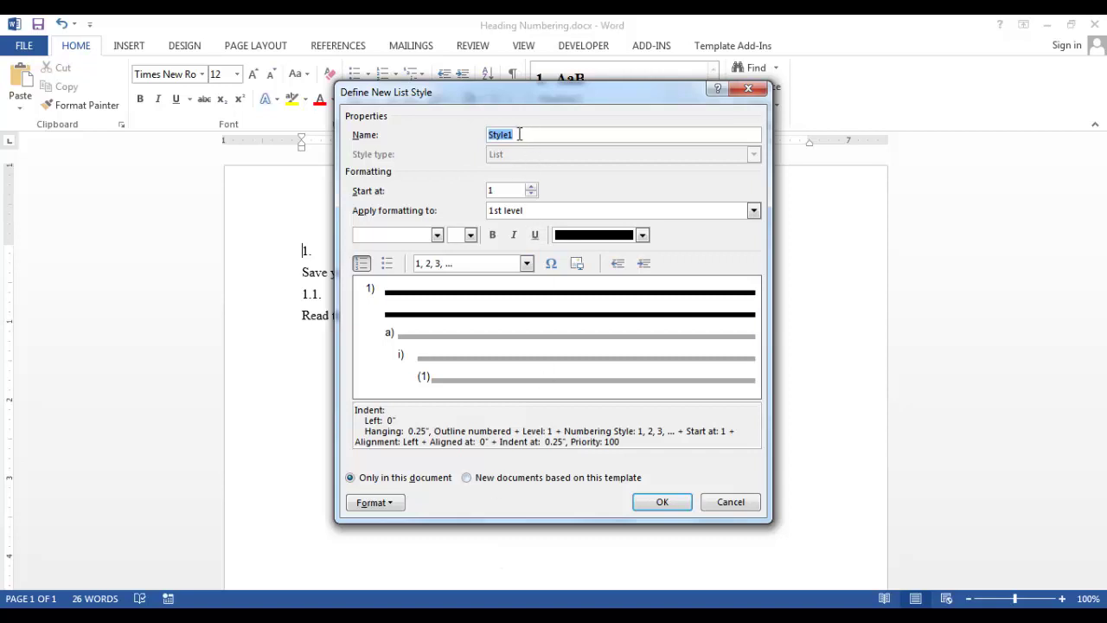
{"action": "left_click_drag", "start_coordinate": [519, 134], "coordinate": [469, 129]}
{"action": "type", "text": "Numbered Headings"}
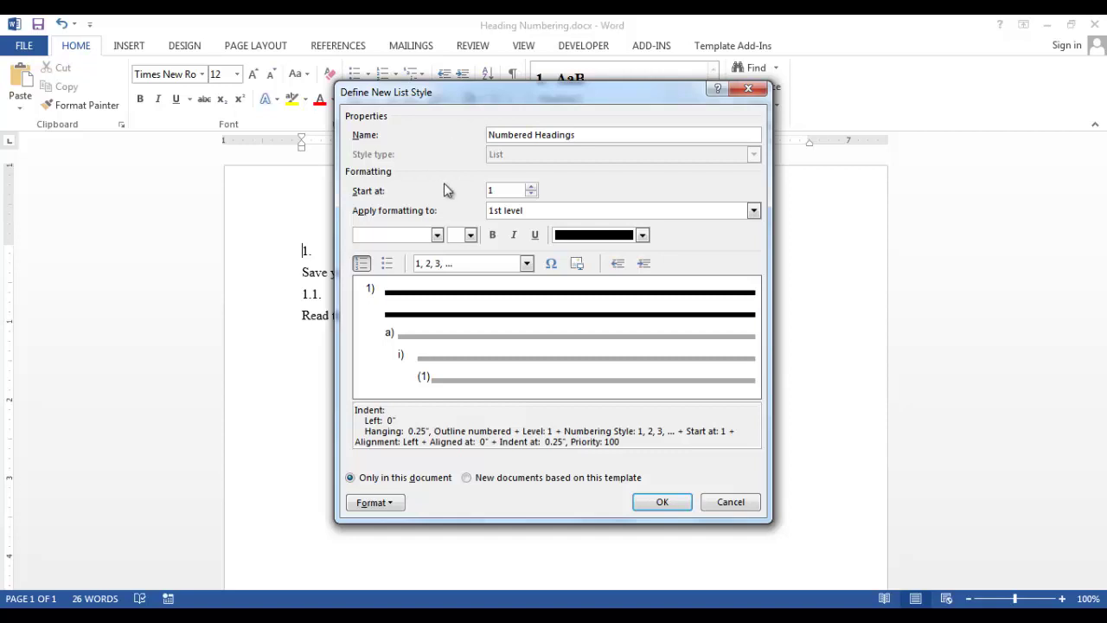
Step: Open the style's multilevel numbering settings with the More options expanded
{"action": "left_click", "coordinate": [371, 504]}
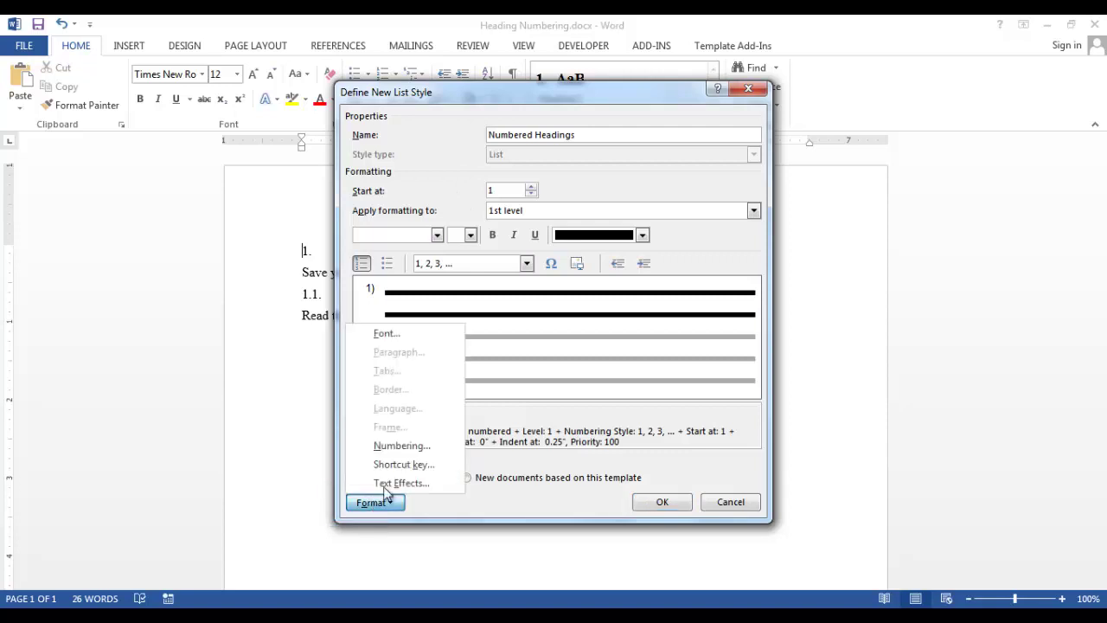
{"action": "left_click", "coordinate": [411, 447]}
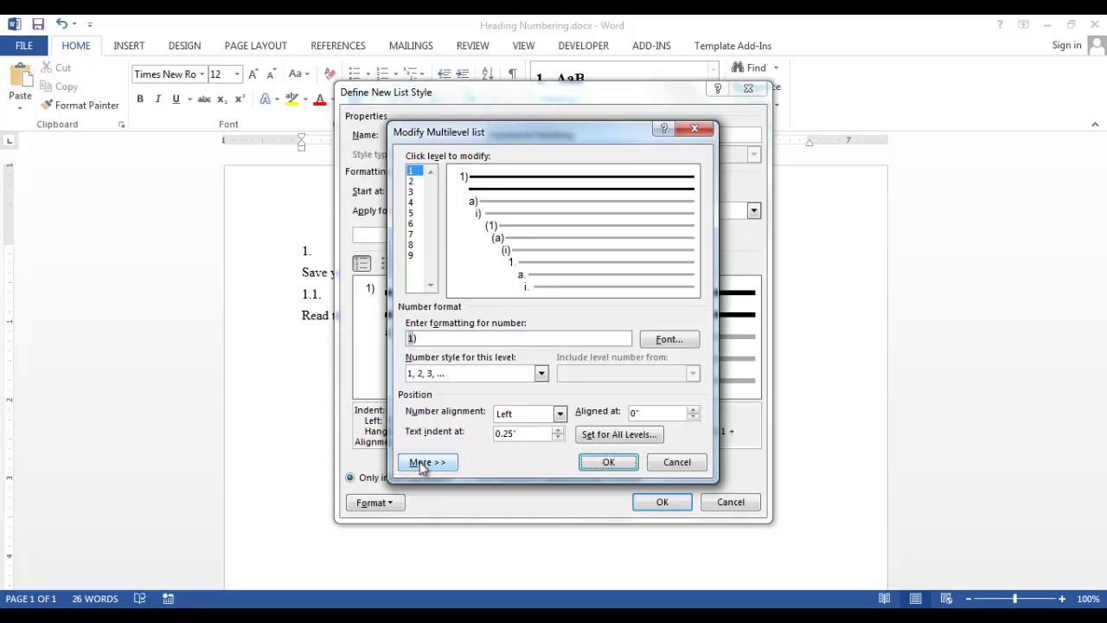
{"action": "left_click", "coordinate": [420, 464]}
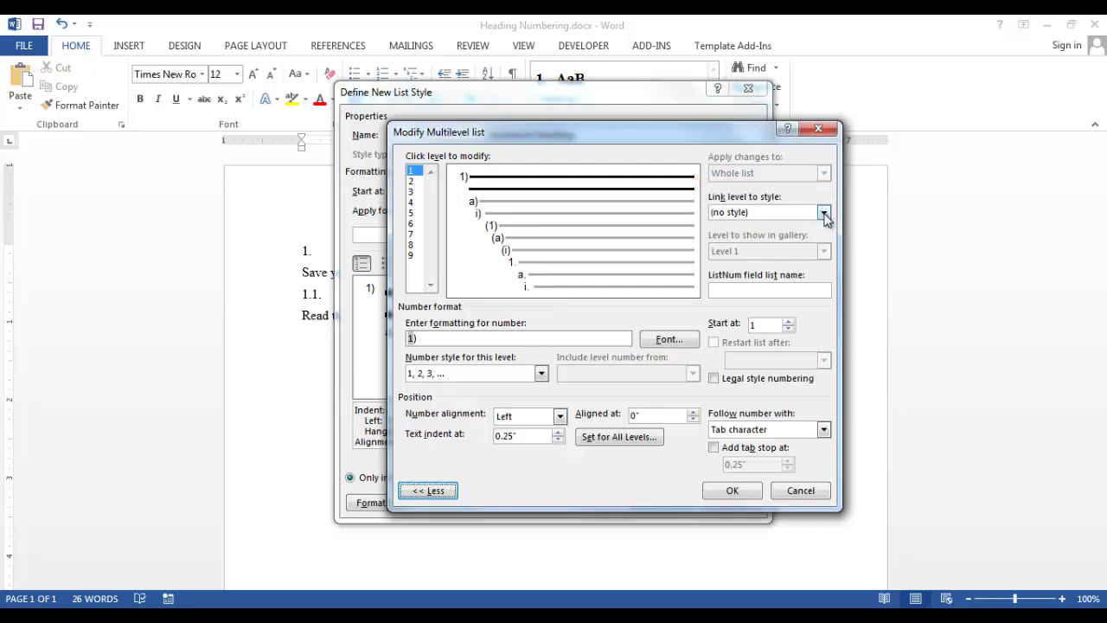
Step: Link level 1 to Heading 1 with number format '1.' in 1, 2, 3 style
{"action": "left_click", "coordinate": [824, 213]}
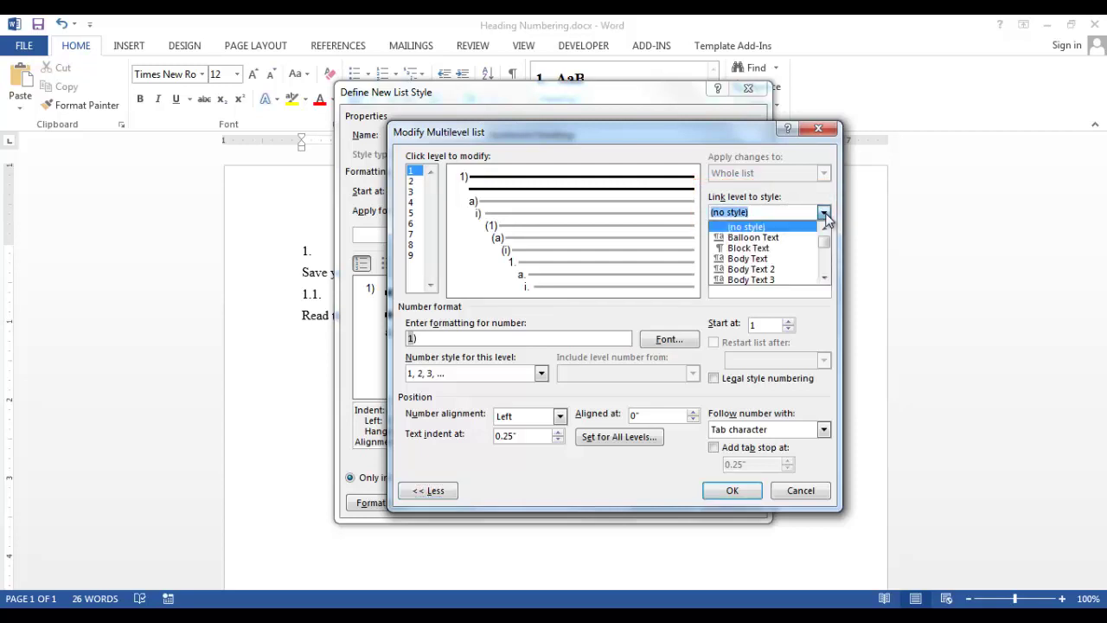
{"action": "left_click_drag", "start_coordinate": [826, 244], "coordinate": [824, 249]}
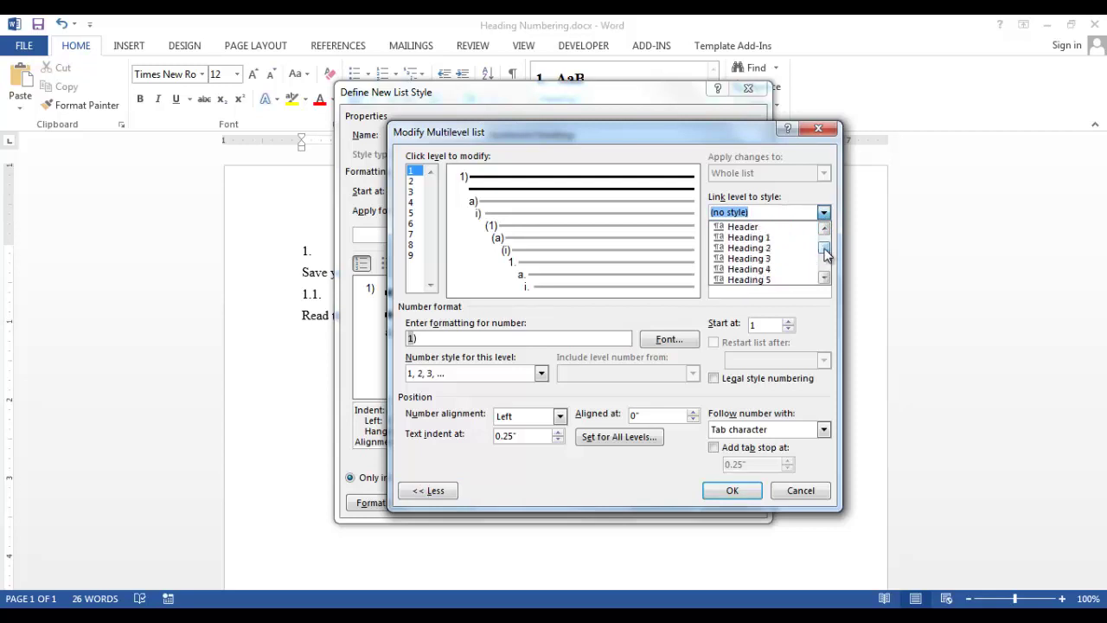
{"action": "left_click", "coordinate": [771, 239]}
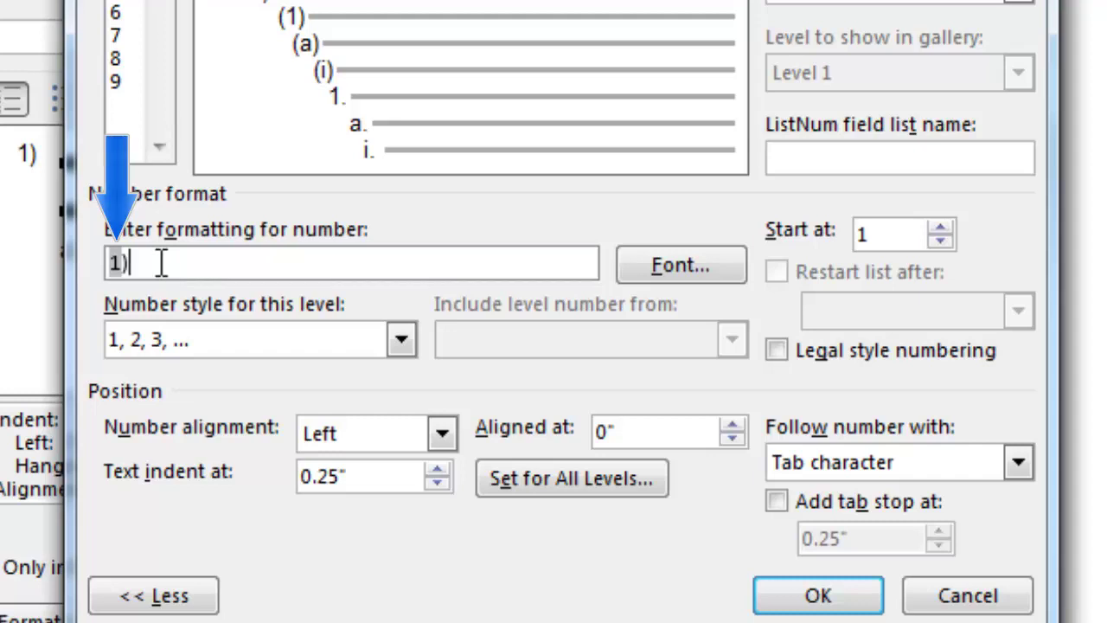
{"action": "key", "text": "BackSpace"}
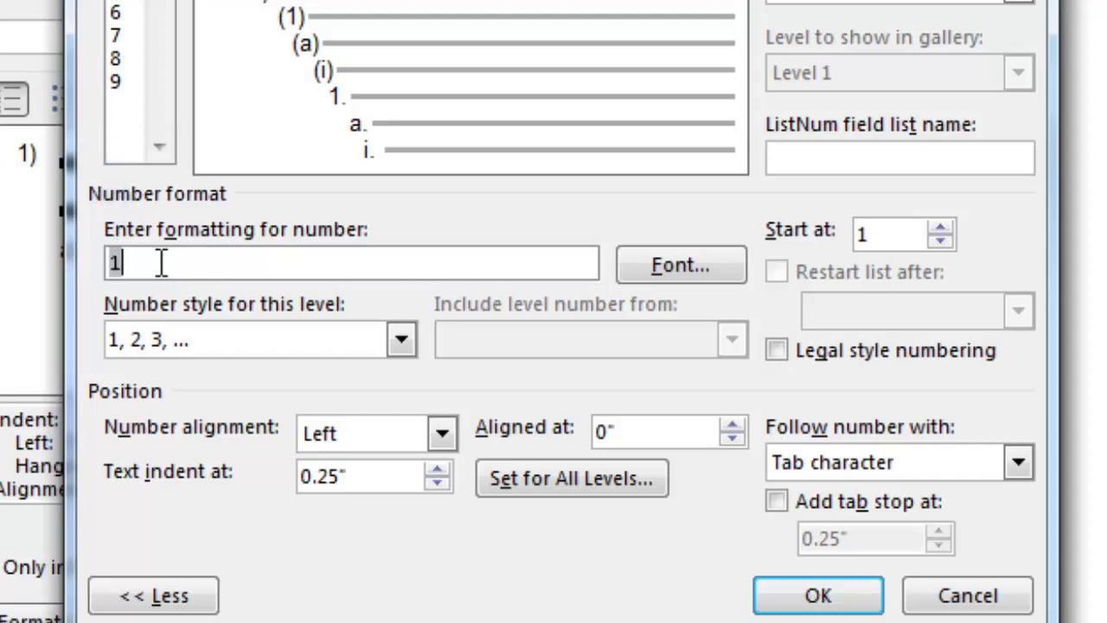
{"action": "type", "text": "."}
{"action": "left_click", "coordinate": [401, 342]}
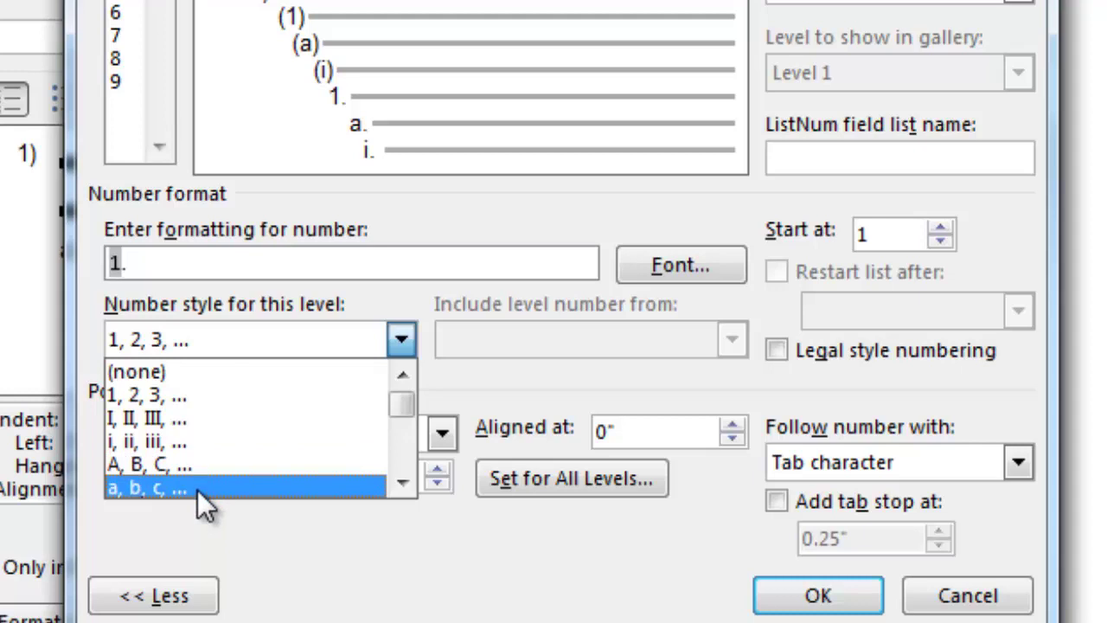
{"action": "left_click", "coordinate": [194, 392]}
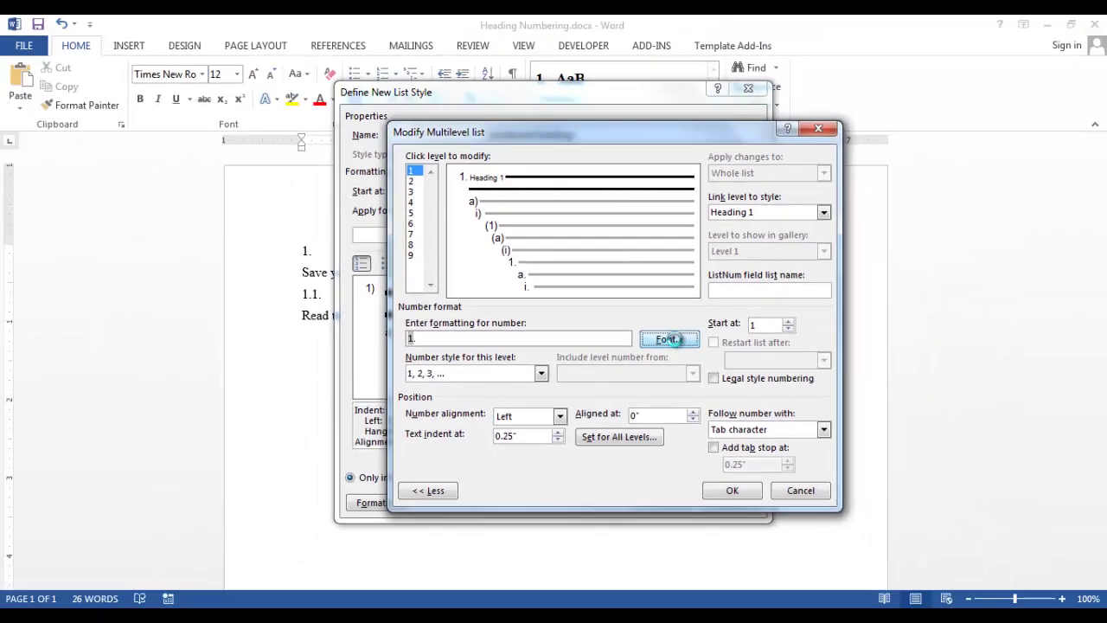
Step: Set the level 1 number font to Times New Roman, Bold, size 14
{"action": "left_click", "coordinate": [670, 339]}
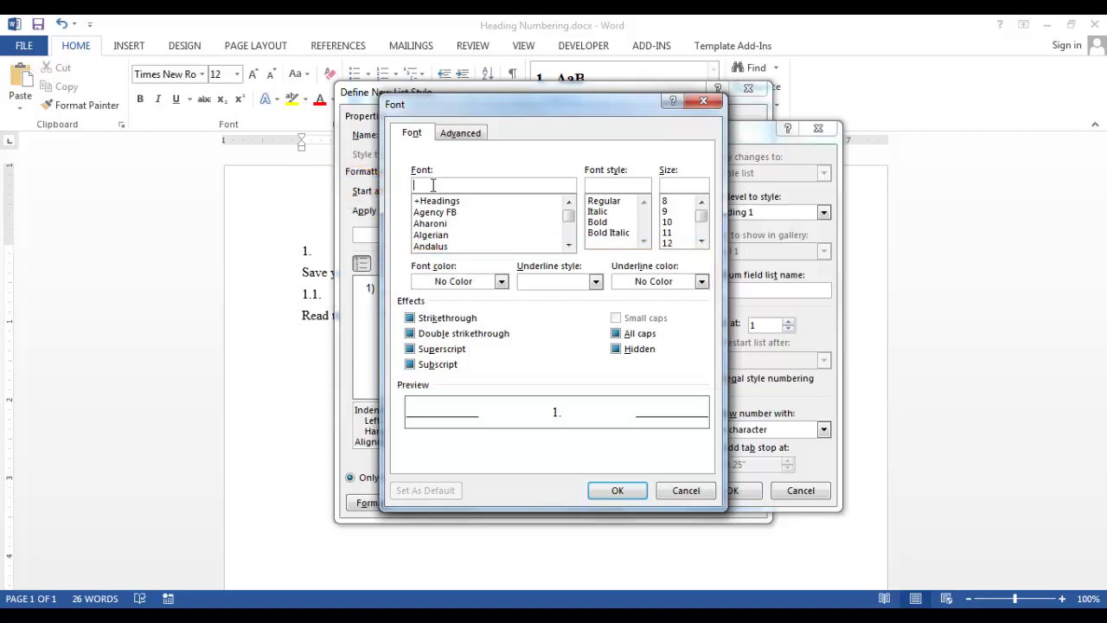
{"action": "type", "text": "t"}
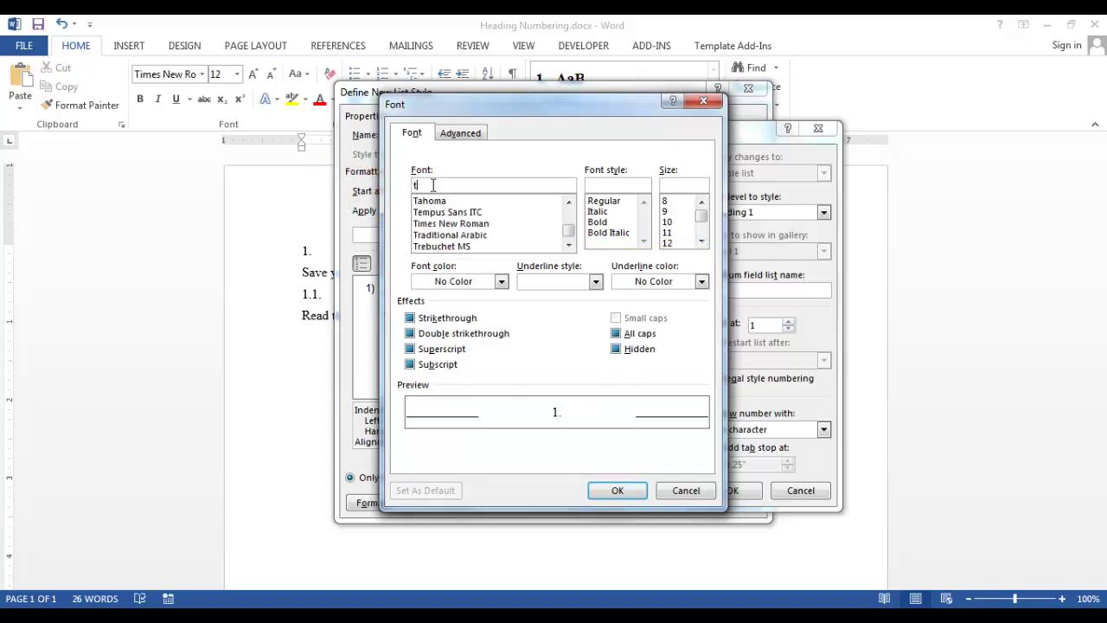
{"action": "left_click", "coordinate": [436, 224]}
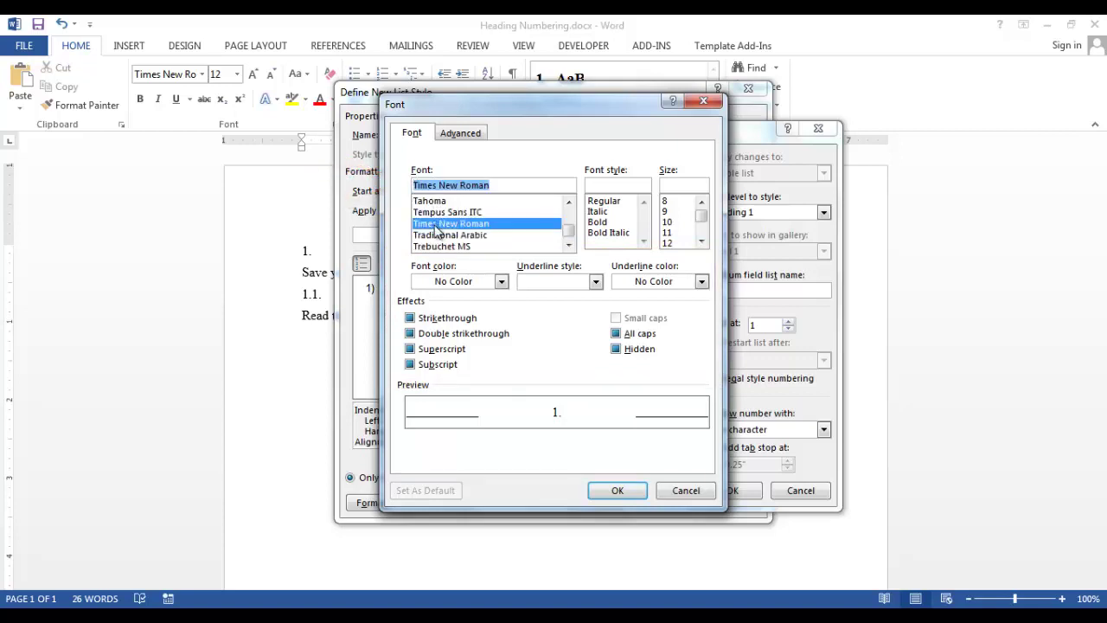
{"action": "left_click", "coordinate": [605, 223]}
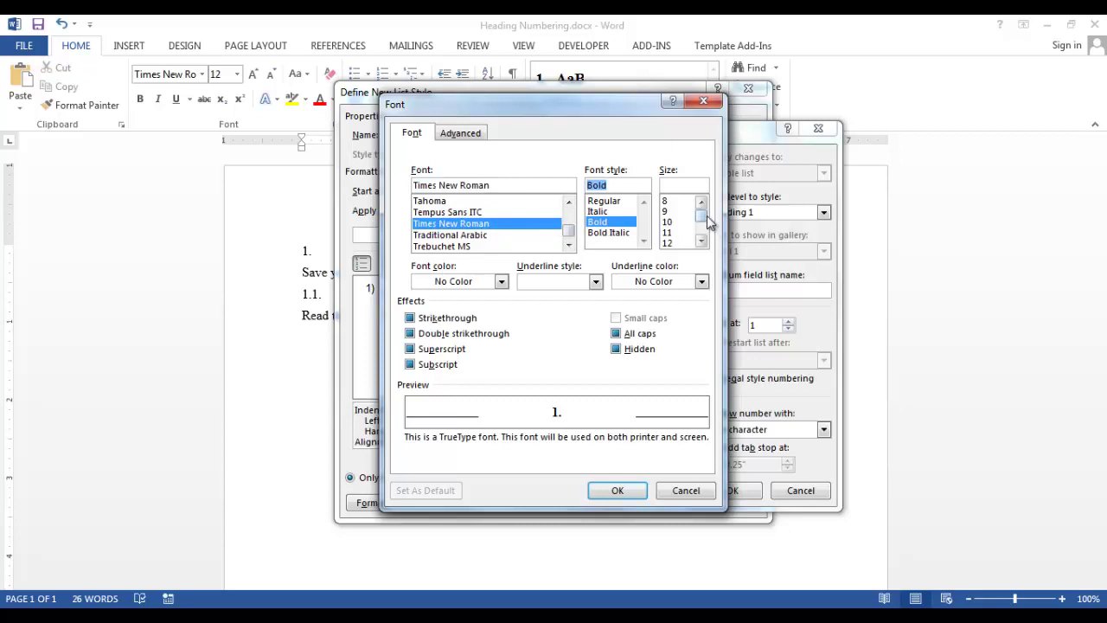
{"action": "scroll", "coordinate": [706, 217], "scroll_direction": "down", "scroll_amount": 1}
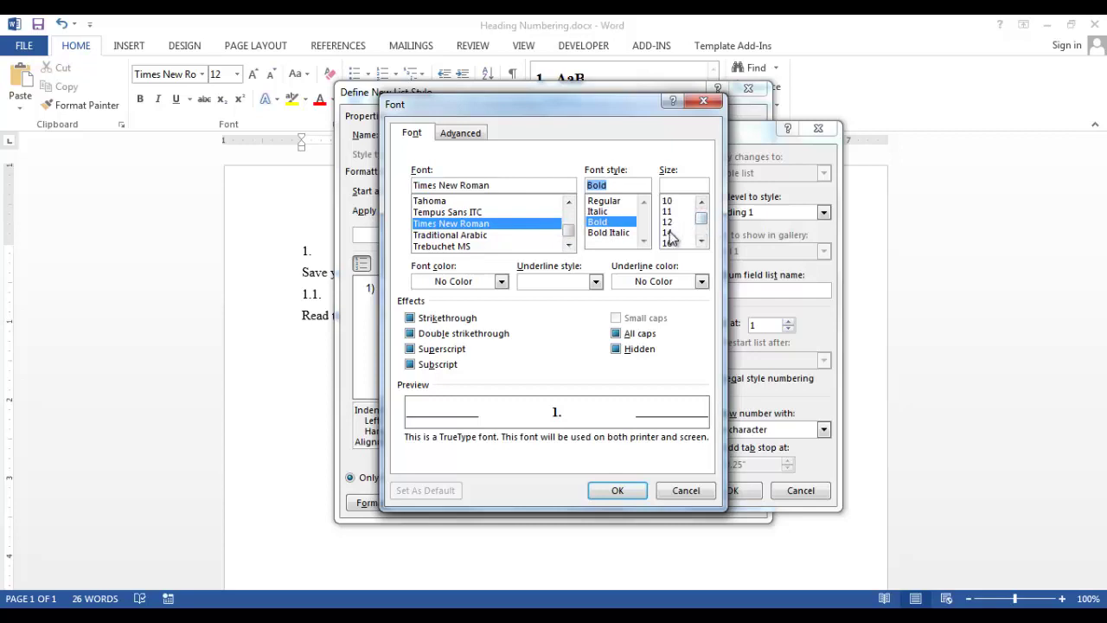
{"action": "left_click", "coordinate": [668, 232]}
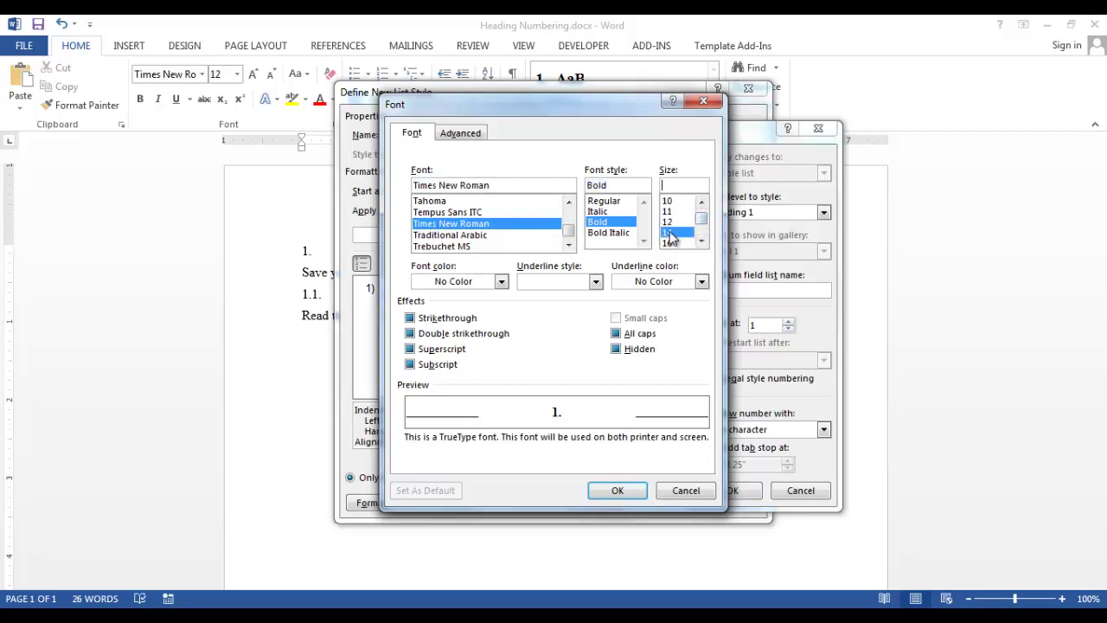
{"action": "left_click", "coordinate": [619, 490]}
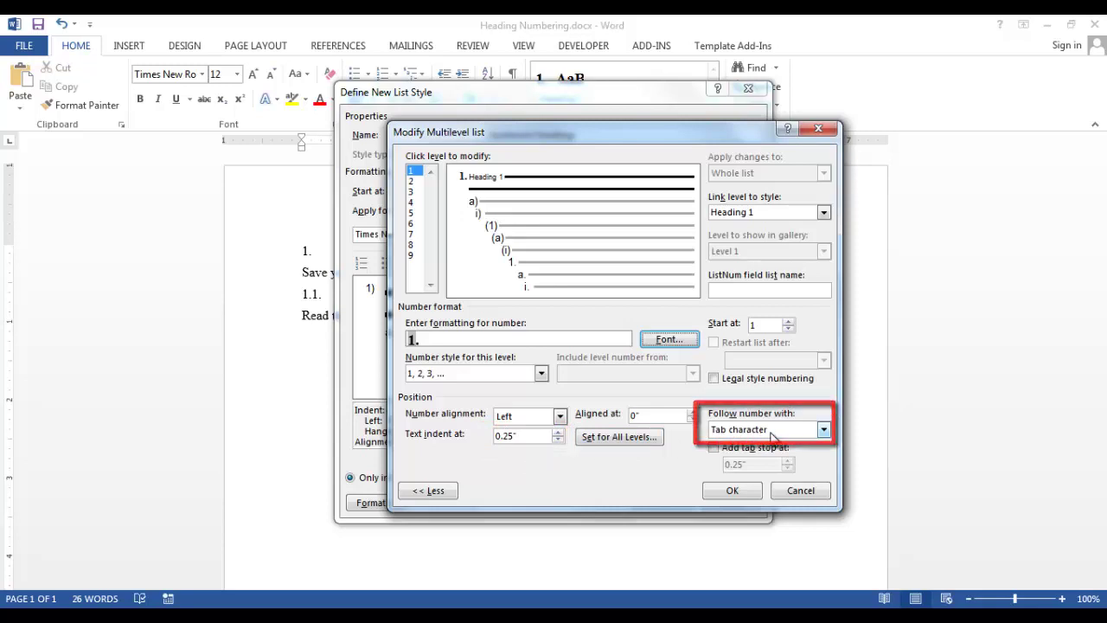
{"action": "left_click", "coordinate": [619, 437]}
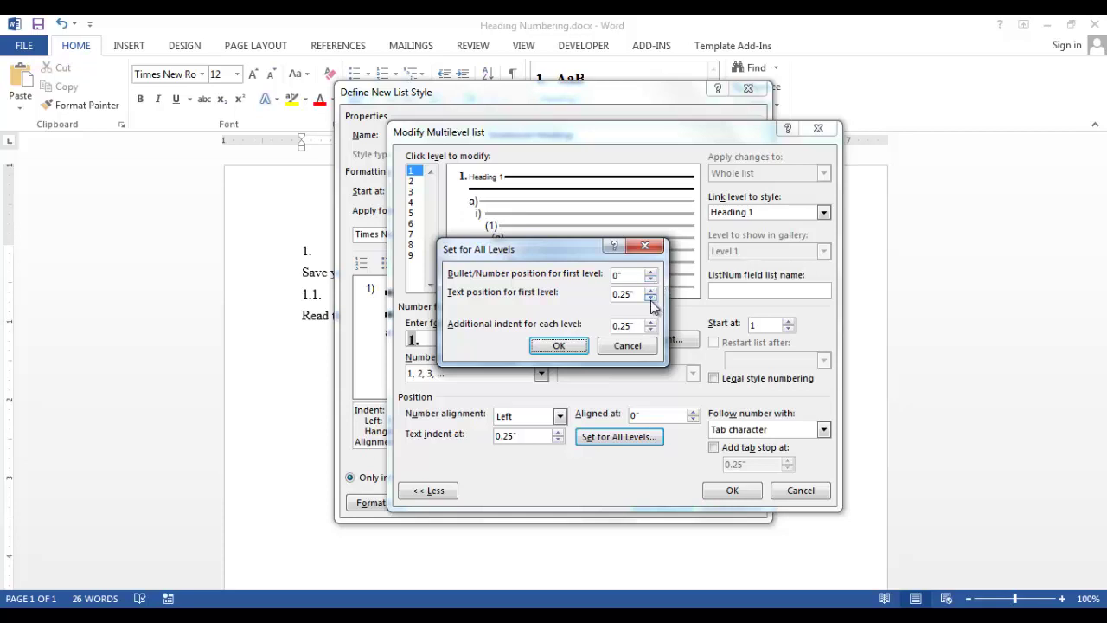
{"action": "left_click", "coordinate": [652, 303]}
{"action": "left_click", "coordinate": [623, 346]}
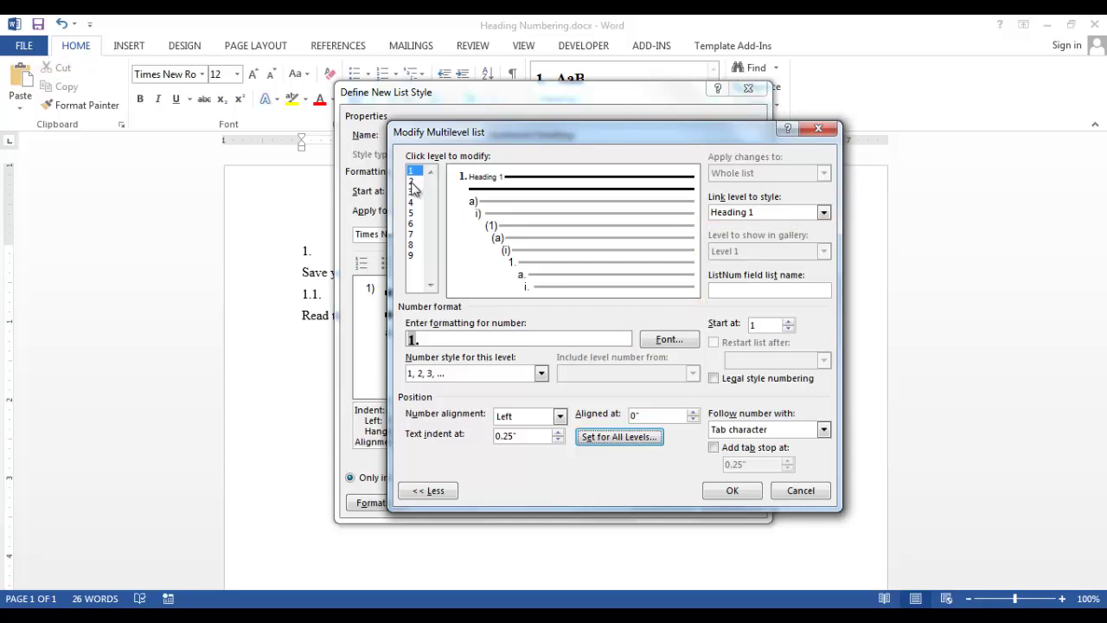
Step: Link list level 2 to Heading 2 using 1, 2, 3 numbering
{"action": "left_click", "coordinate": [412, 181]}
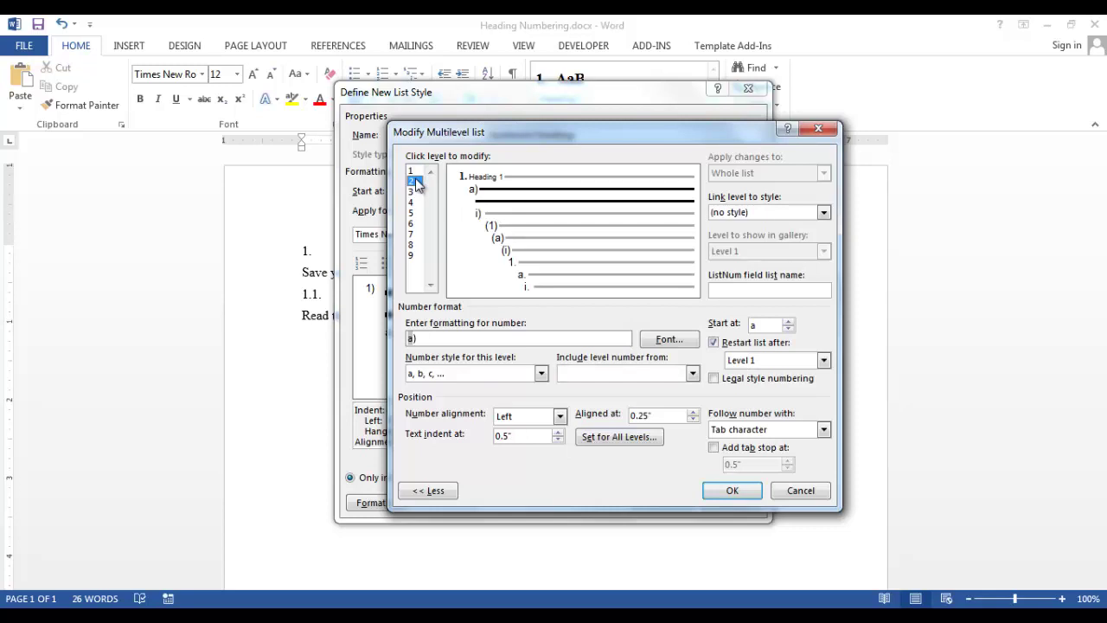
{"action": "left_click", "coordinate": [824, 213]}
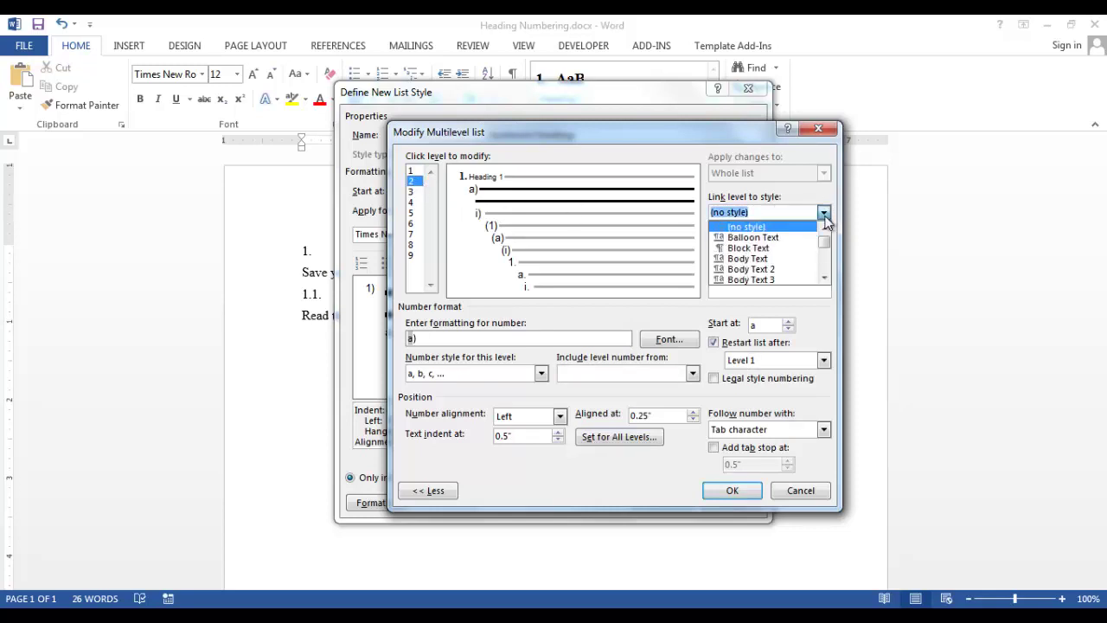
{"action": "left_click_drag", "start_coordinate": [825, 227], "coordinate": [824, 246]}
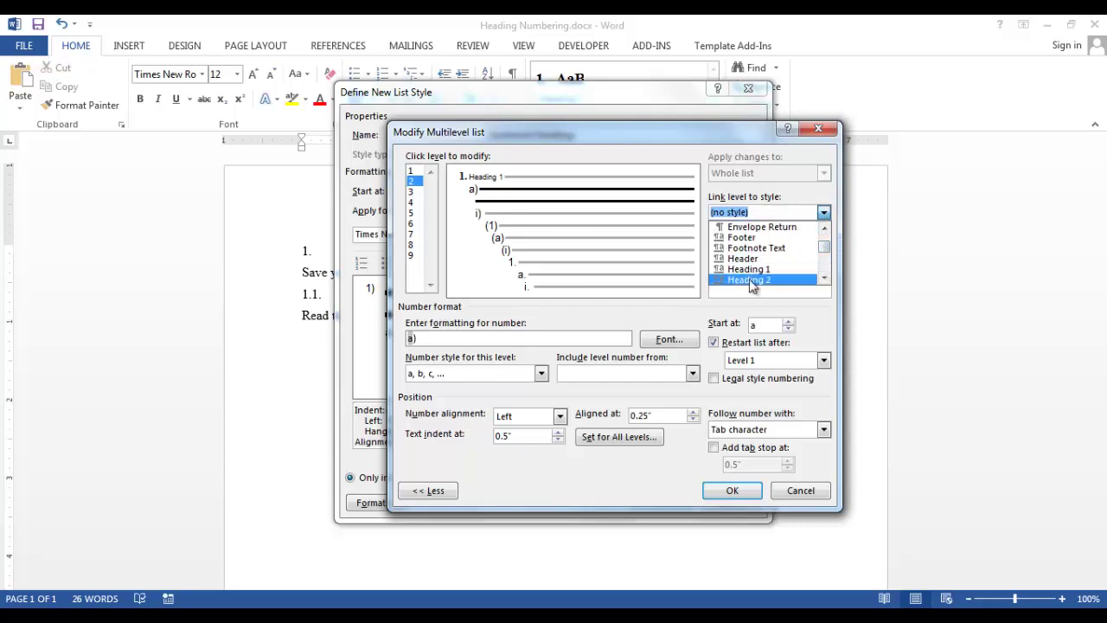
{"action": "left_click", "coordinate": [753, 280]}
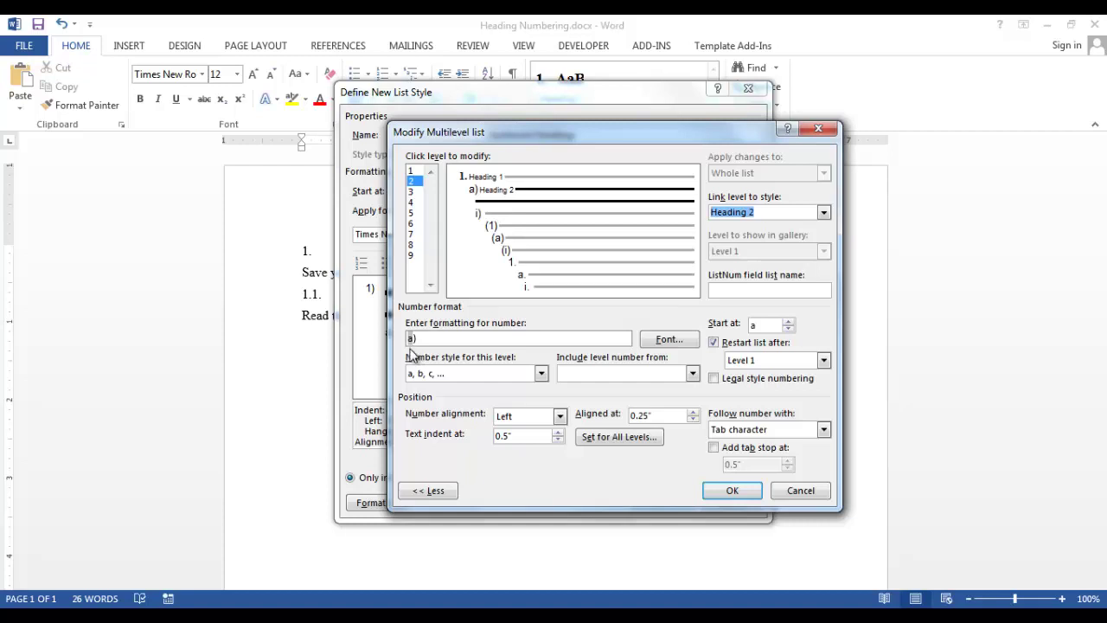
{"action": "left_click", "coordinate": [541, 373]}
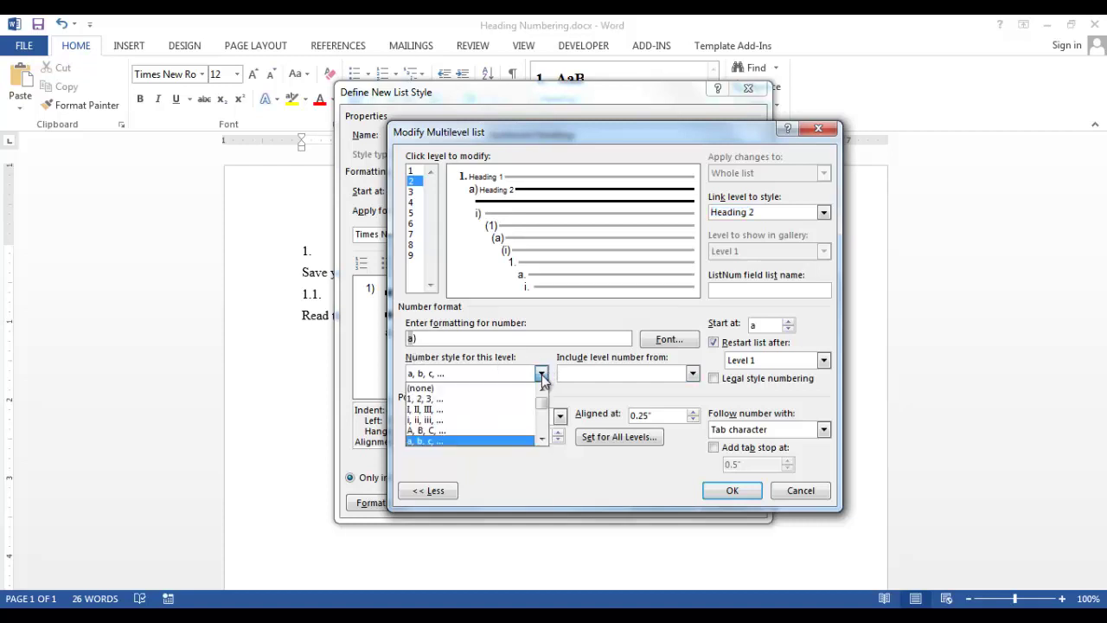
{"action": "left_click", "coordinate": [497, 397]}
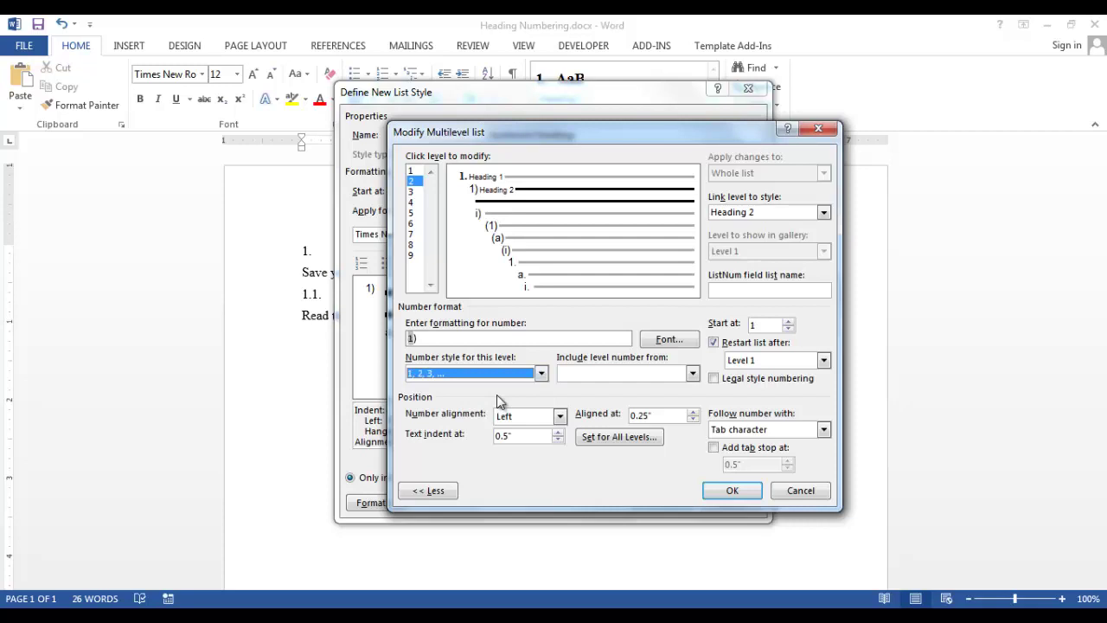
Step: Make the level 2 format '1.1.' including the level 1 number, aligned at 0"
{"action": "left_click", "coordinate": [424, 339]}
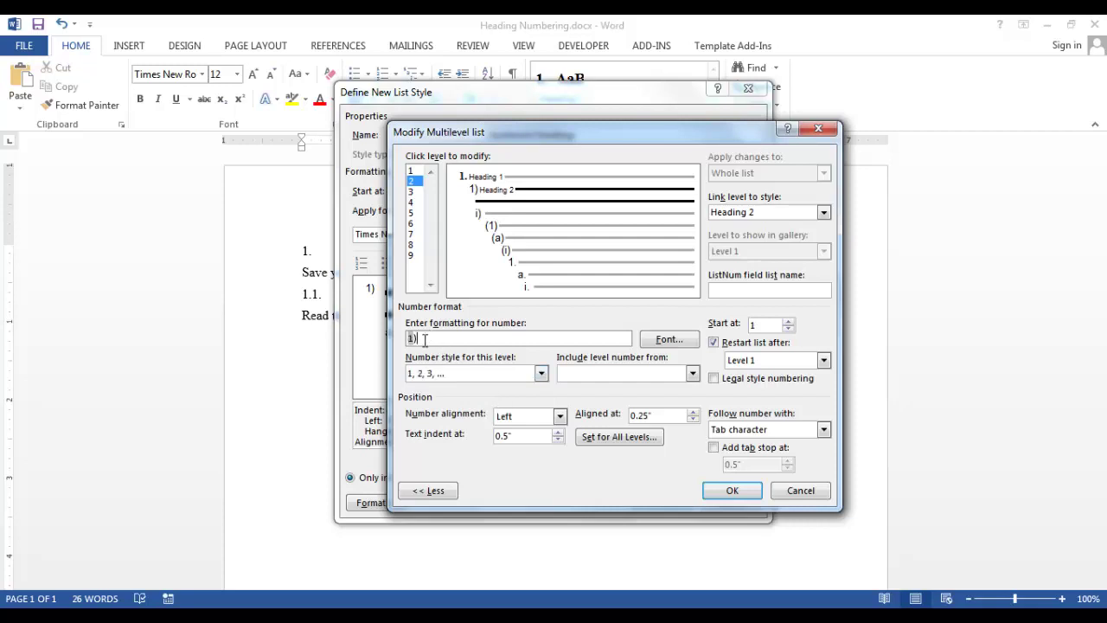
{"action": "key", "text": "BackSpace"}
{"action": "type", "text": "."}
{"action": "left_click", "coordinate": [693, 375]}
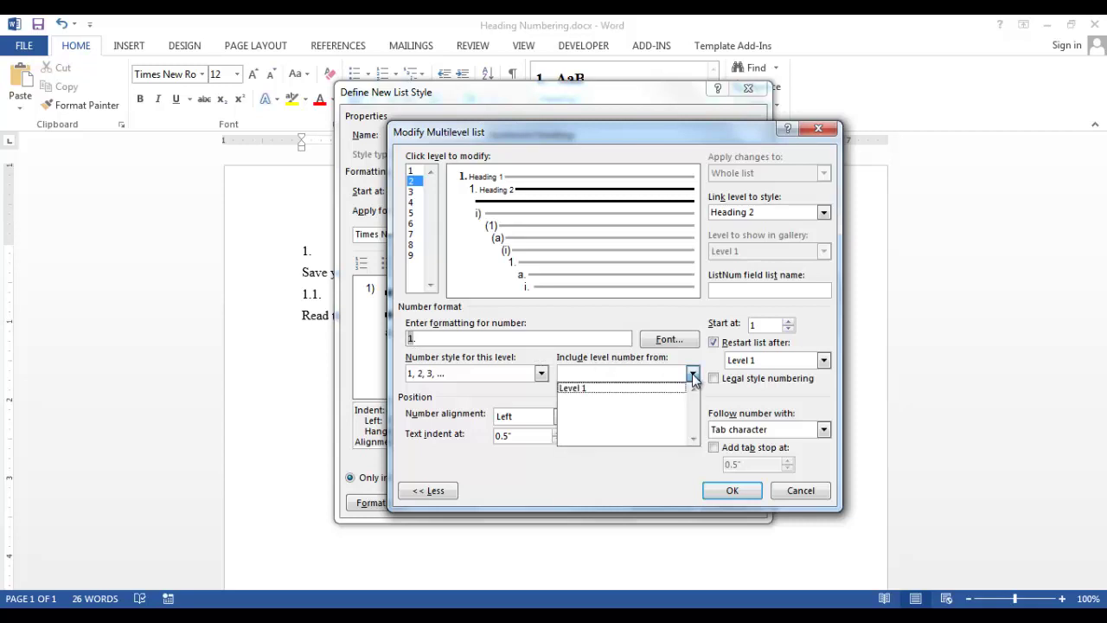
{"action": "left_click", "coordinate": [578, 388]}
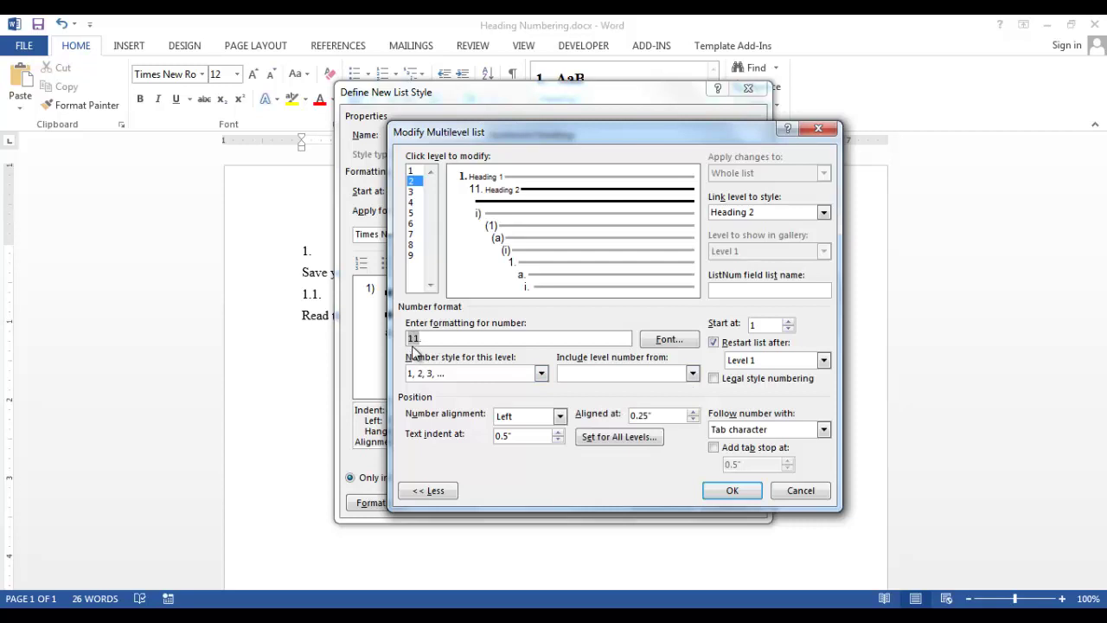
{"action": "left_click", "coordinate": [413, 338]}
{"action": "type", "text": "."}
{"action": "left_click", "coordinate": [693, 418]}
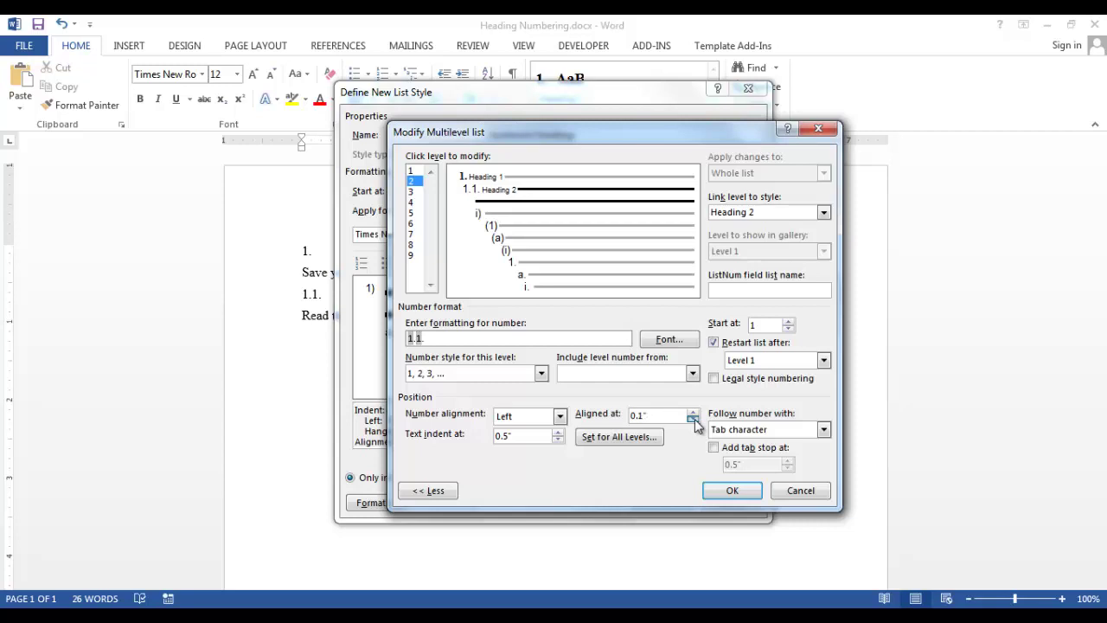
{"action": "left_click", "coordinate": [693, 418]}
Step: Set the level 2 number font to Times New Roman, Bold, size 12
{"action": "left_click", "coordinate": [671, 338]}
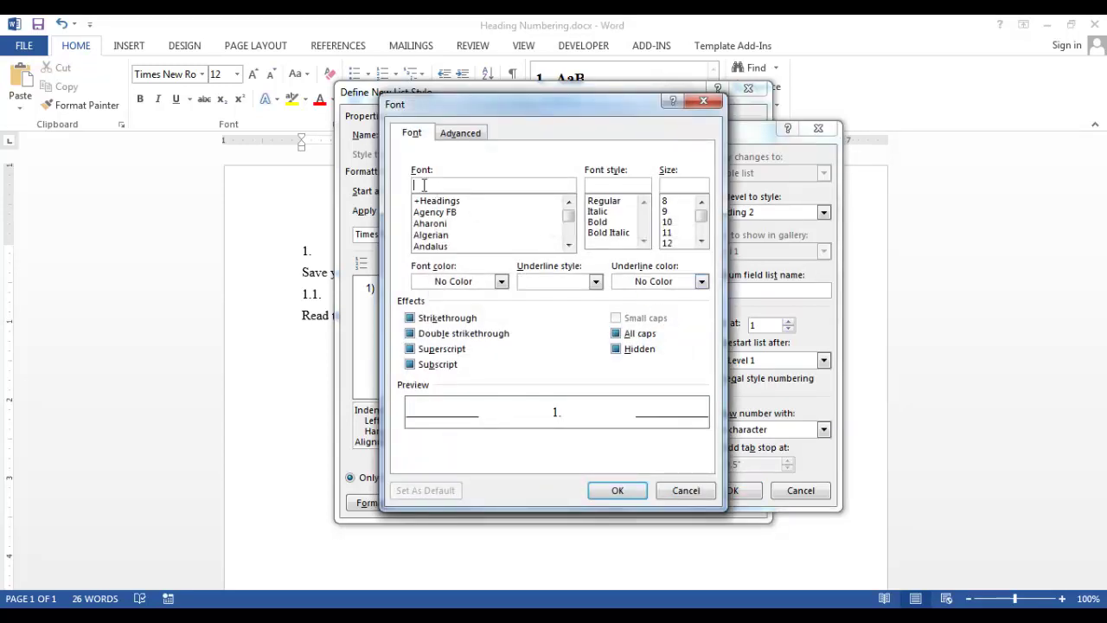
{"action": "type", "text": "t"}
{"action": "left_click", "coordinate": [439, 226]}
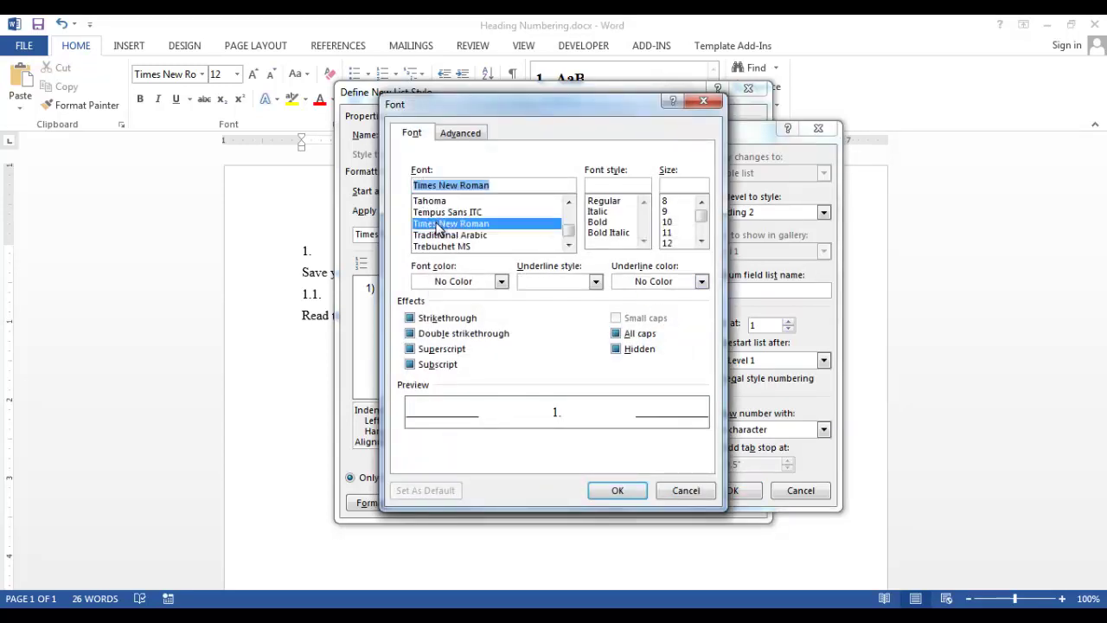
{"action": "left_click", "coordinate": [605, 223]}
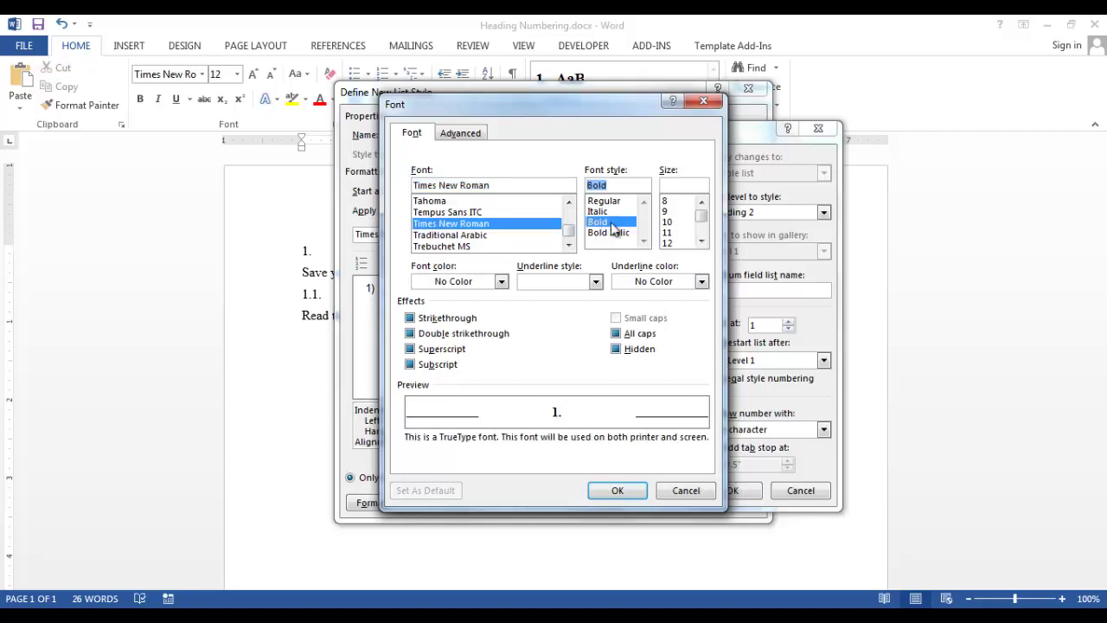
{"action": "left_click", "coordinate": [672, 243]}
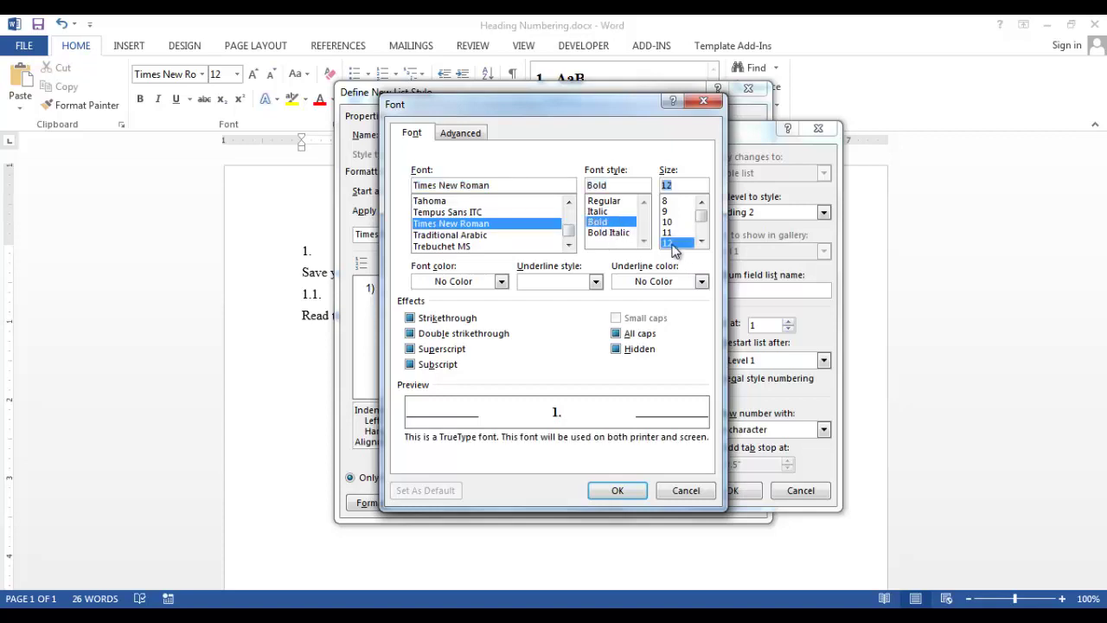
{"action": "left_click", "coordinate": [630, 491]}
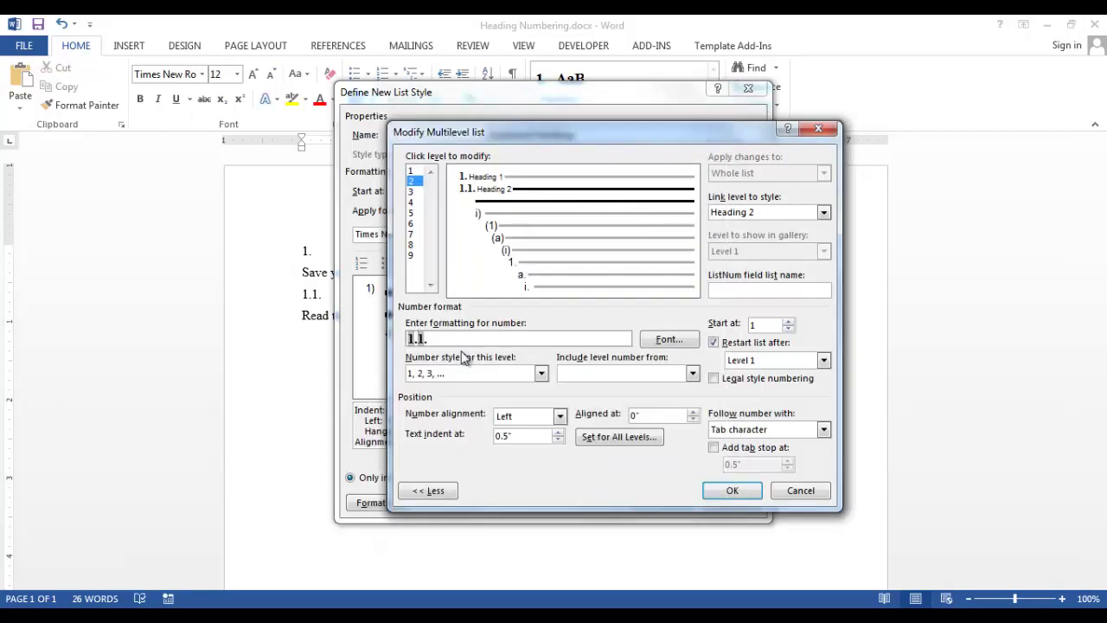
Step: Link list level 3 to Heading 3 using 1, 2, 3 numbering
{"action": "left_click", "coordinate": [413, 192]}
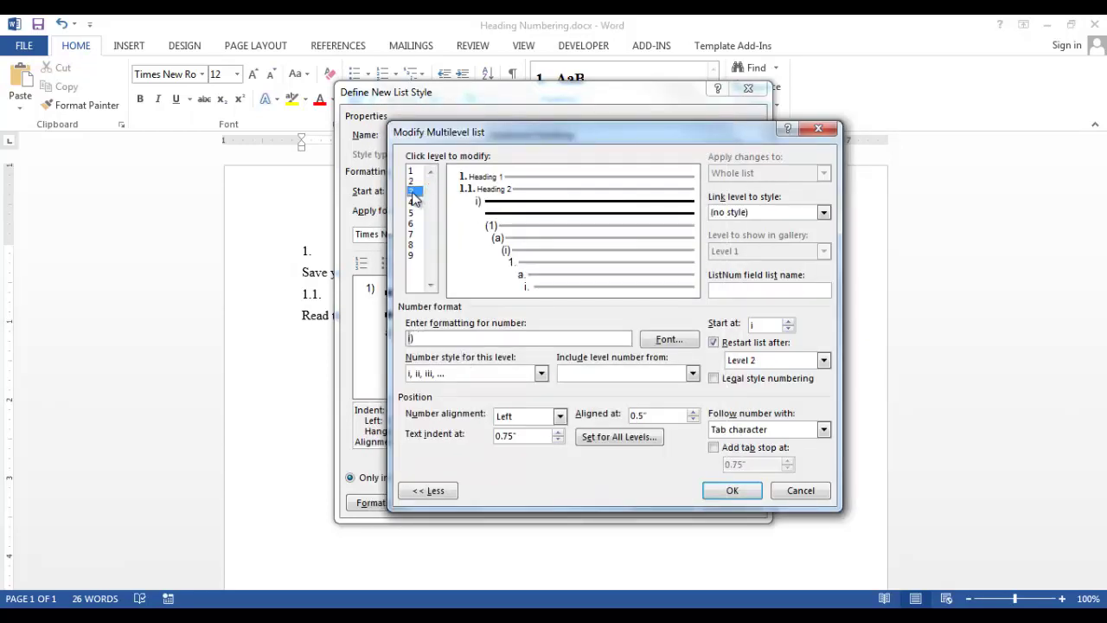
{"action": "left_click", "coordinate": [825, 211]}
{"action": "left_click_drag", "start_coordinate": [826, 241], "coordinate": [827, 258]}
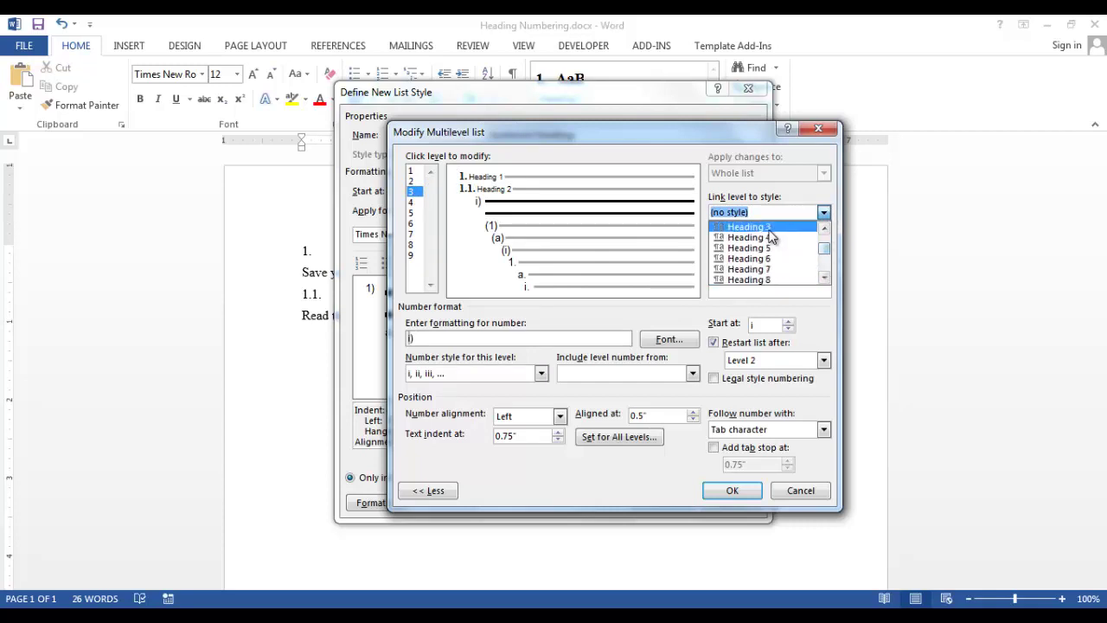
{"action": "left_click", "coordinate": [766, 226]}
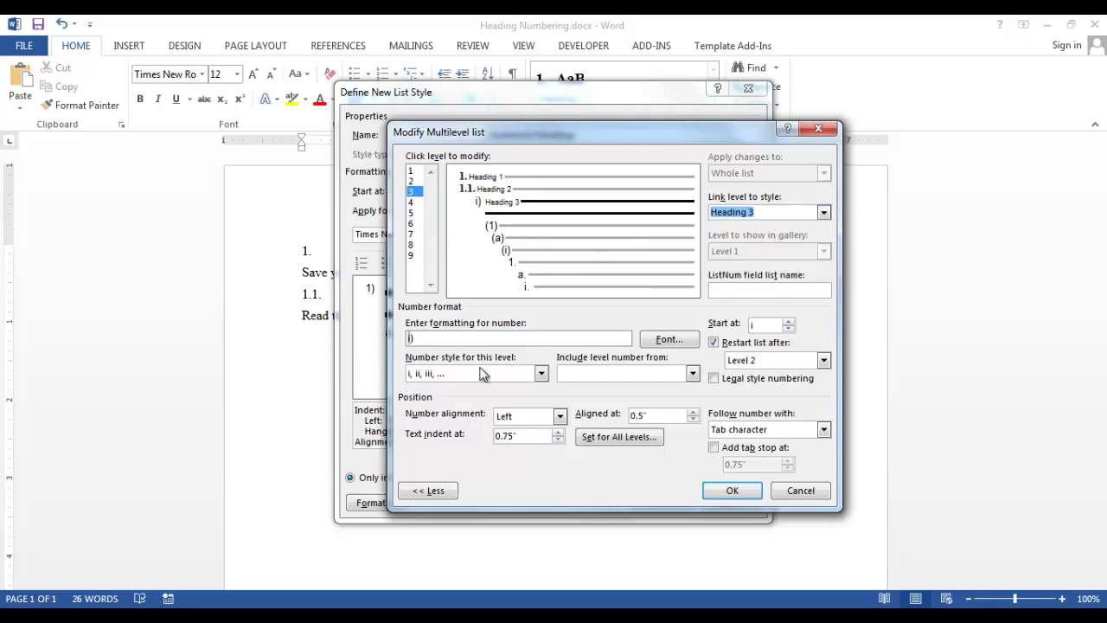
{"action": "left_click", "coordinate": [541, 374]}
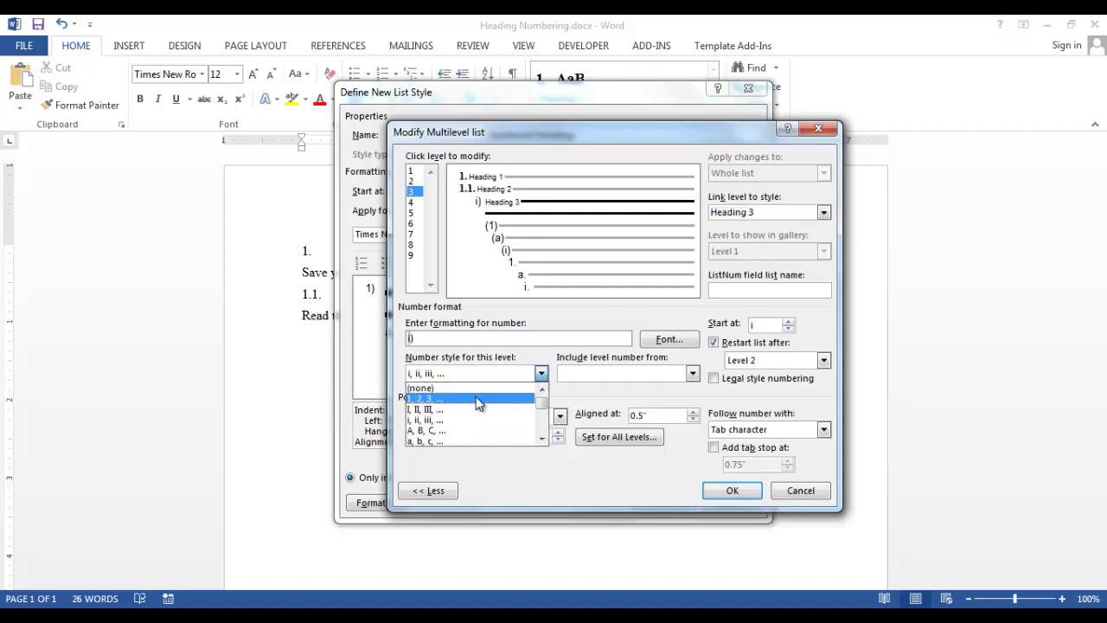
{"action": "left_click", "coordinate": [478, 399]}
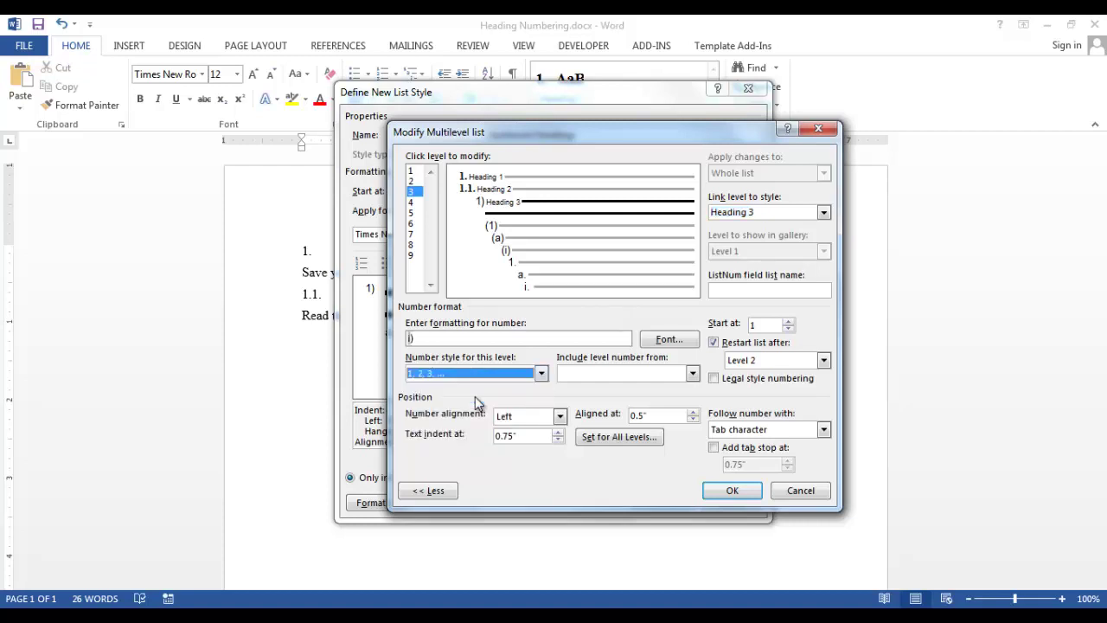
Step: Make the level 3 format '1.1.1.' including the level 1 and level 2 numbers
{"action": "left_click", "coordinate": [424, 339]}
{"action": "key", "text": "BackSpace"}
{"action": "type", "text": "."}
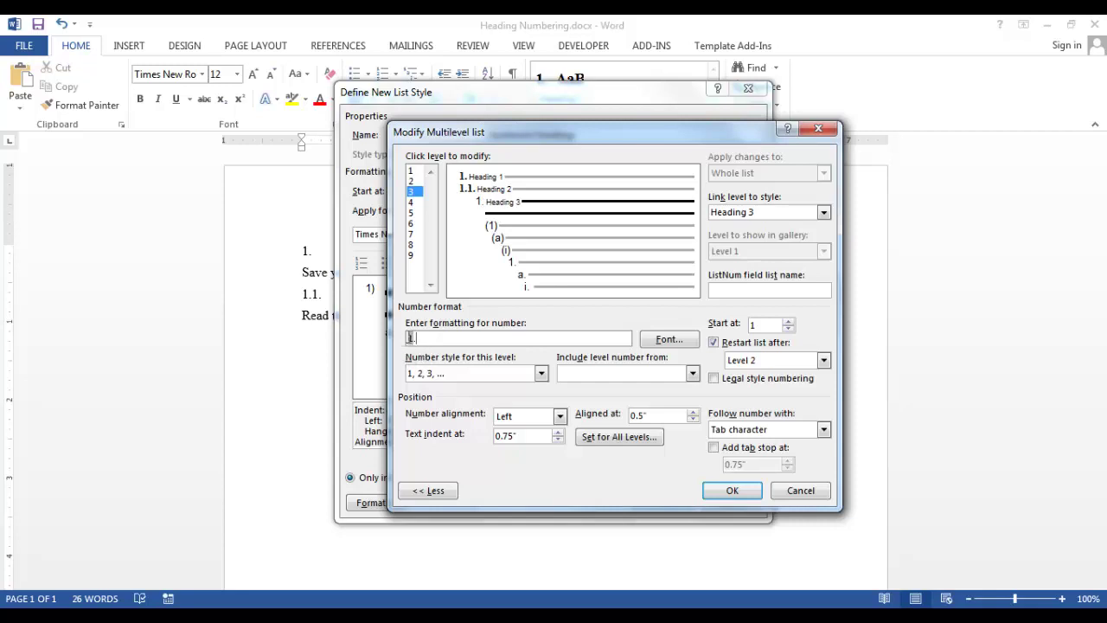
{"action": "left_click", "coordinate": [692, 374]}
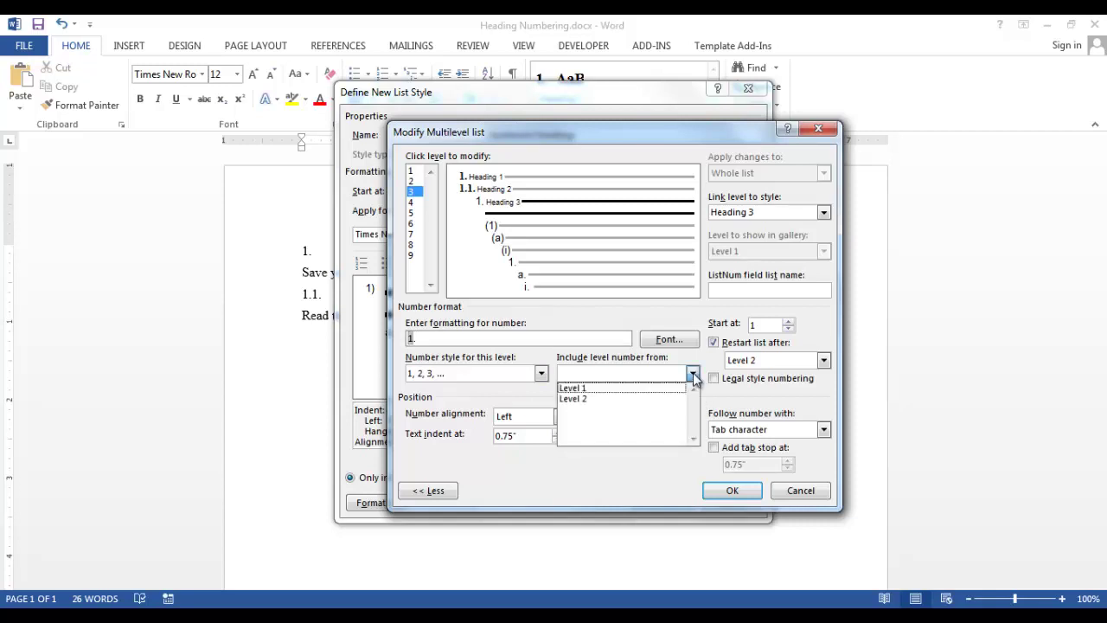
{"action": "left_click", "coordinate": [590, 390]}
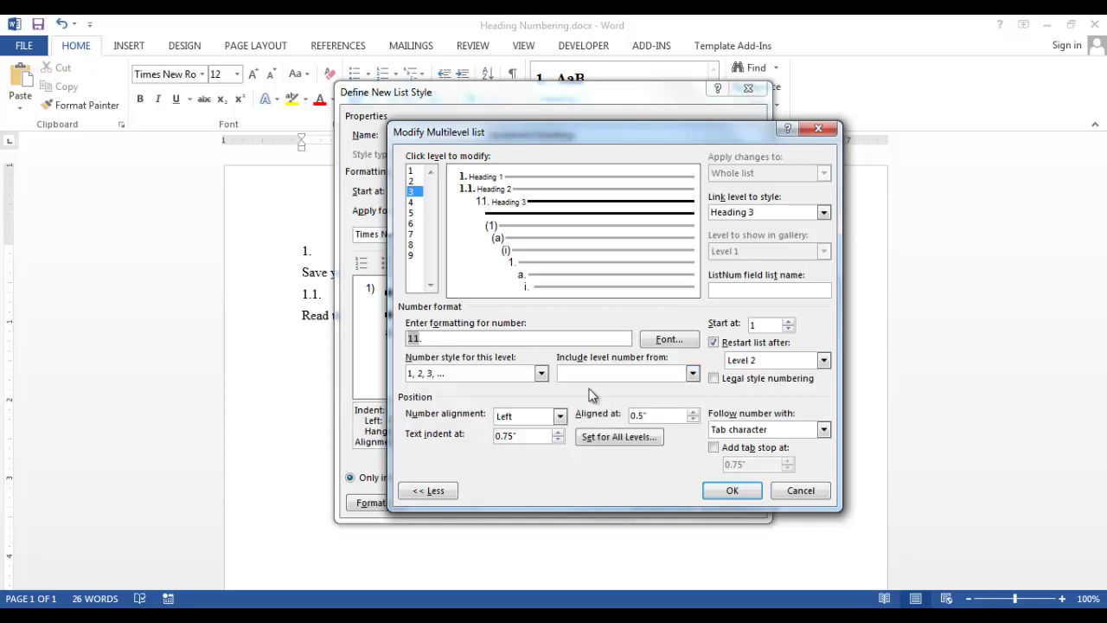
{"action": "type", "text": "."}
{"action": "left_click", "coordinate": [693, 373]}
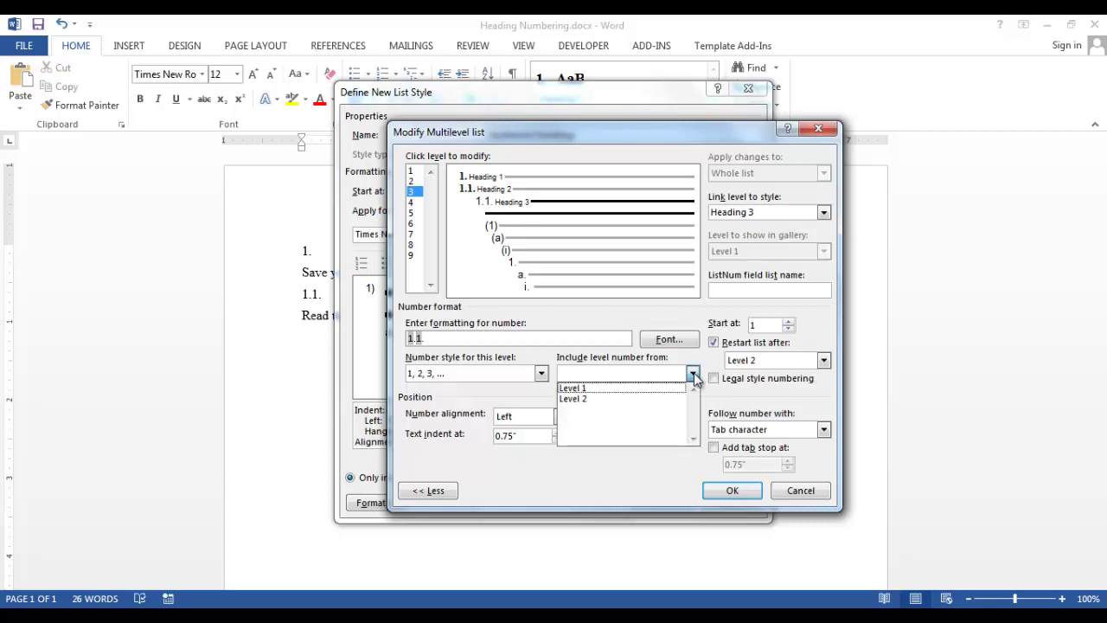
{"action": "left_click", "coordinate": [585, 399]}
{"action": "type", "text": "."}
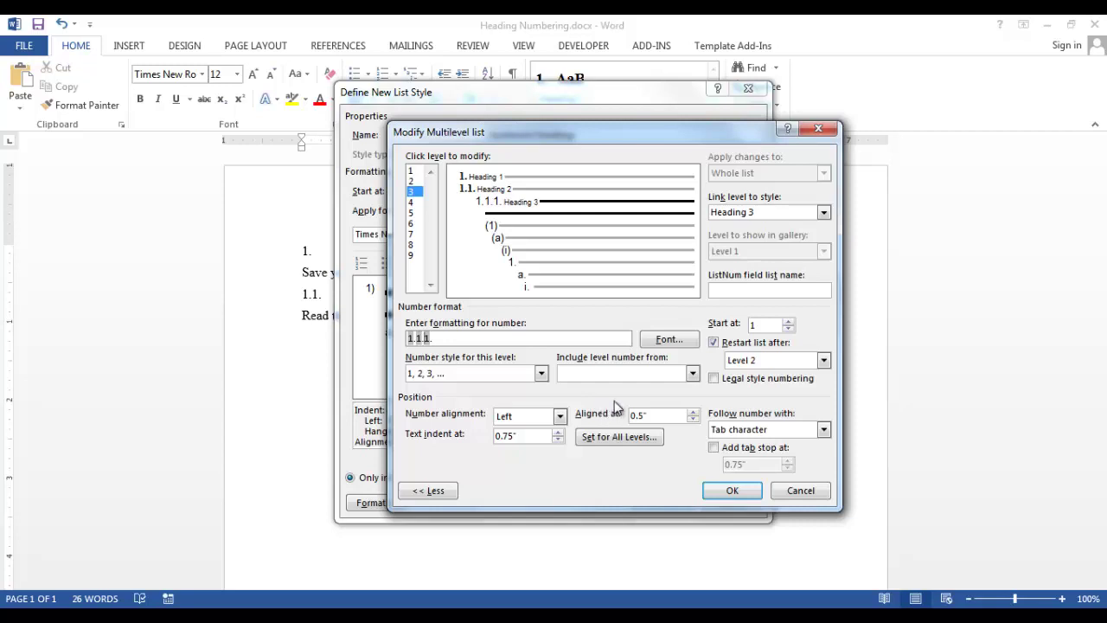
Step: Make the level 3 number Times New Roman Bold 12, aligned at 0 inches
{"action": "left_click", "coordinate": [678, 340]}
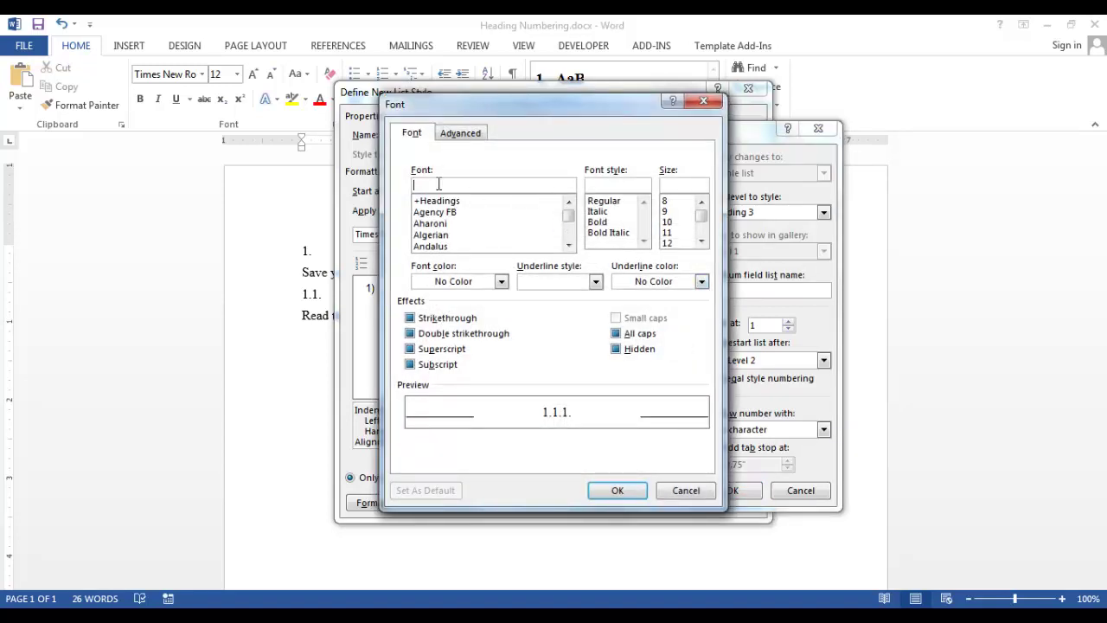
{"action": "type", "text": "t"}
{"action": "left_click", "coordinate": [486, 224]}
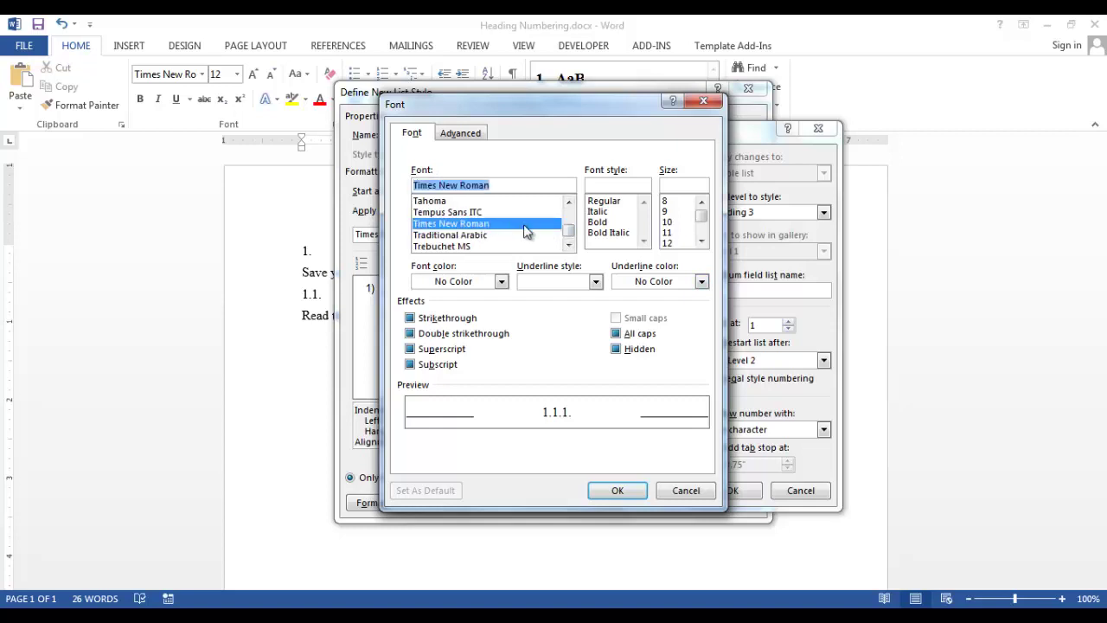
{"action": "left_click", "coordinate": [600, 222]}
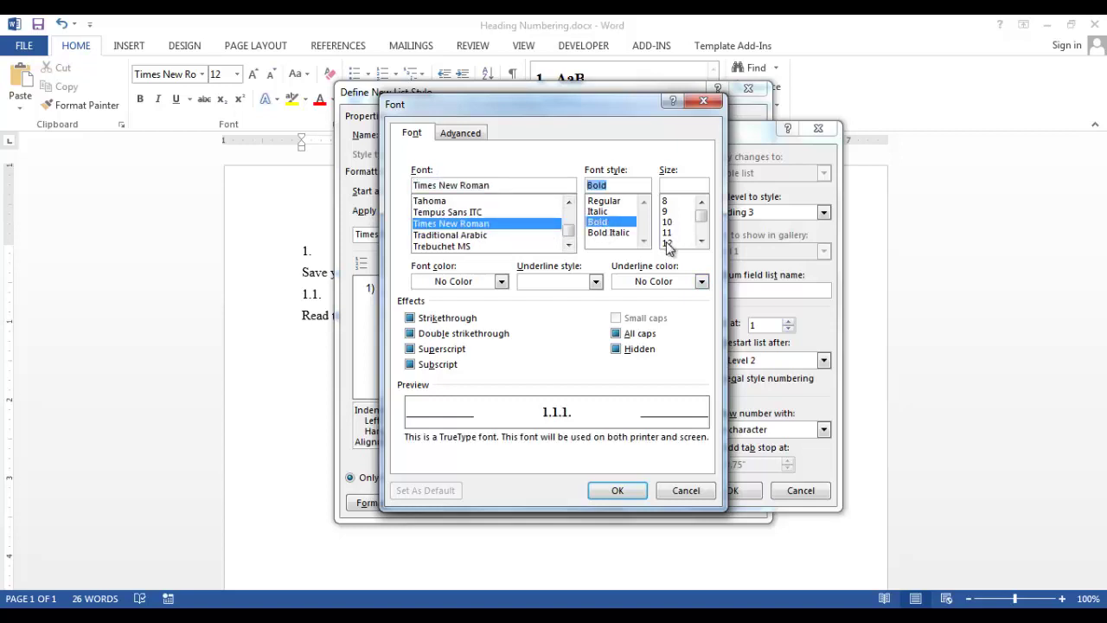
{"action": "left_click", "coordinate": [667, 243]}
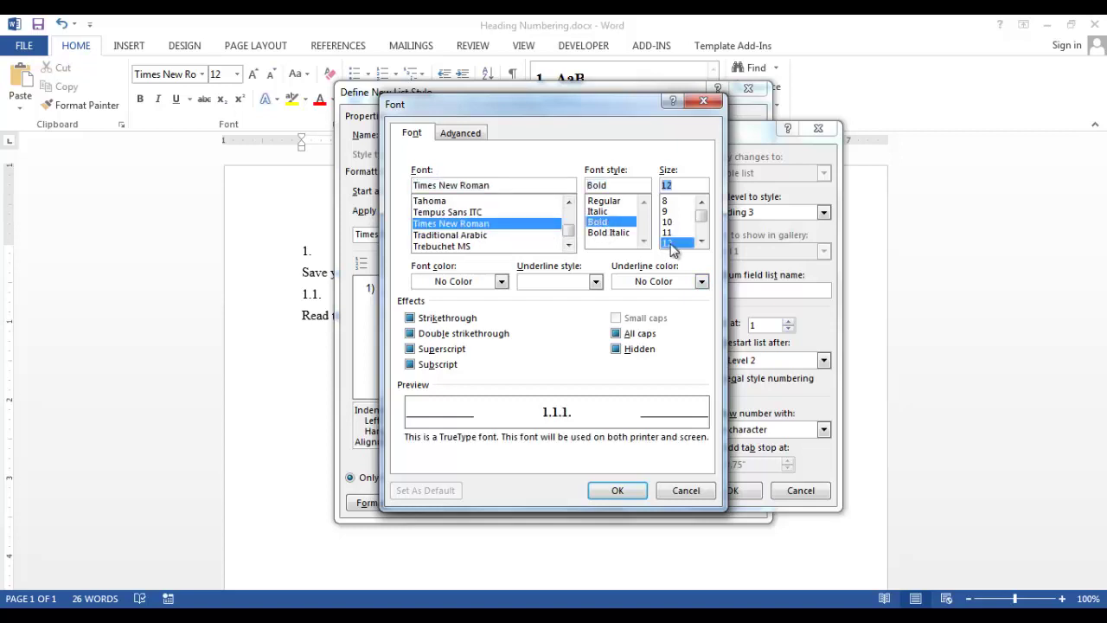
{"action": "left_click", "coordinate": [619, 490]}
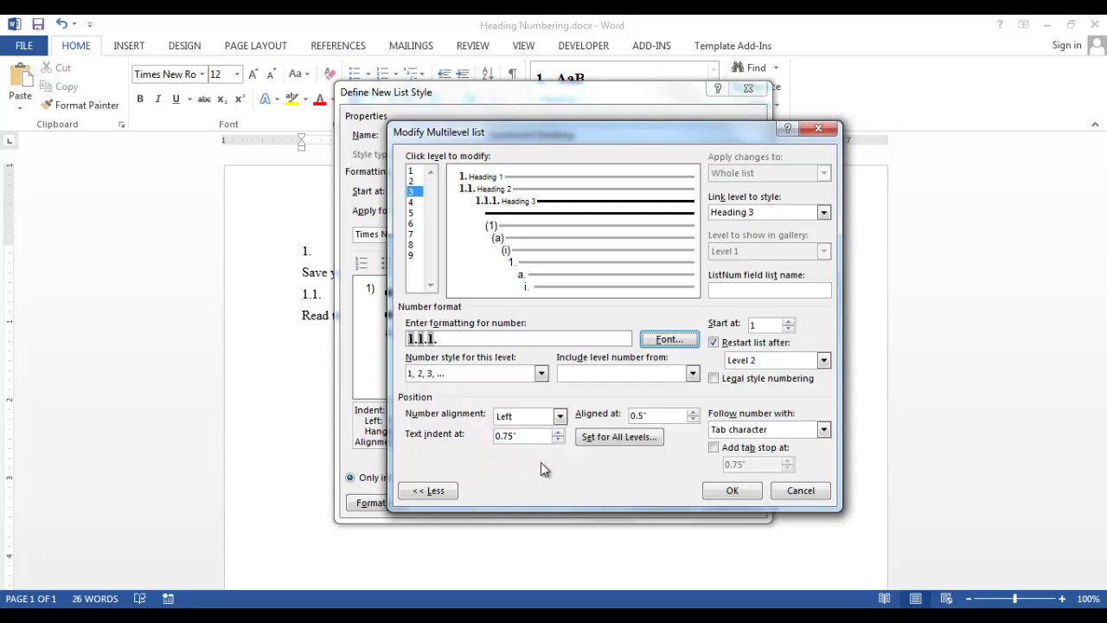
{"action": "left_click", "coordinate": [692, 419]}
{"action": "left_click", "coordinate": [692, 419]}
{"action": "left_click", "coordinate": [692, 419]}
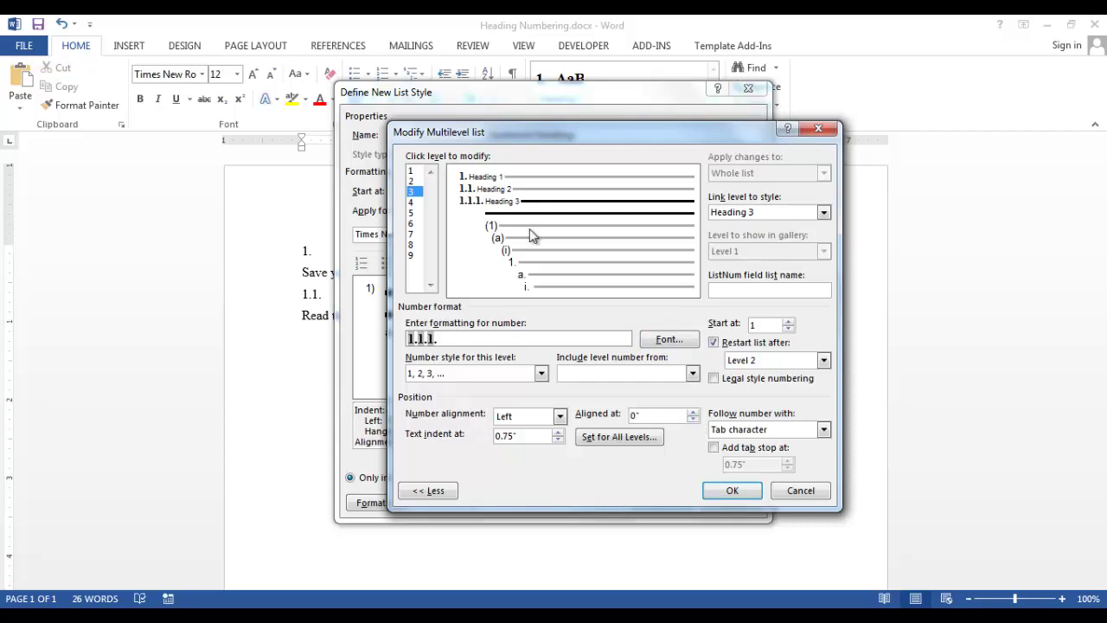
Step: Link list level 4 to the Heading 4 style
{"action": "left_click", "coordinate": [413, 202]}
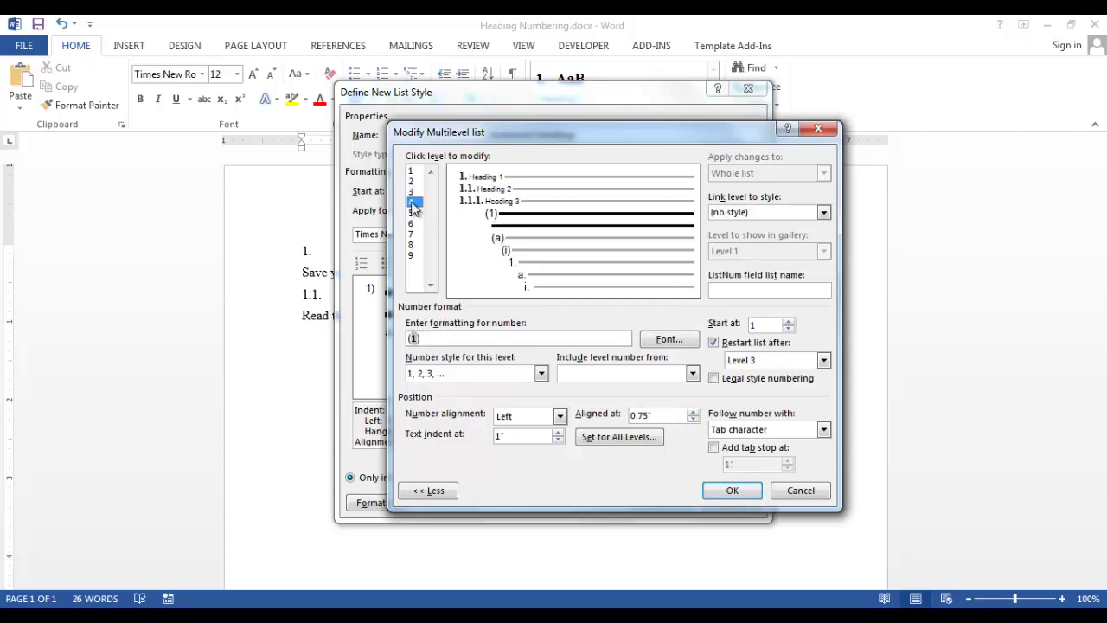
{"action": "left_click", "coordinate": [824, 213]}
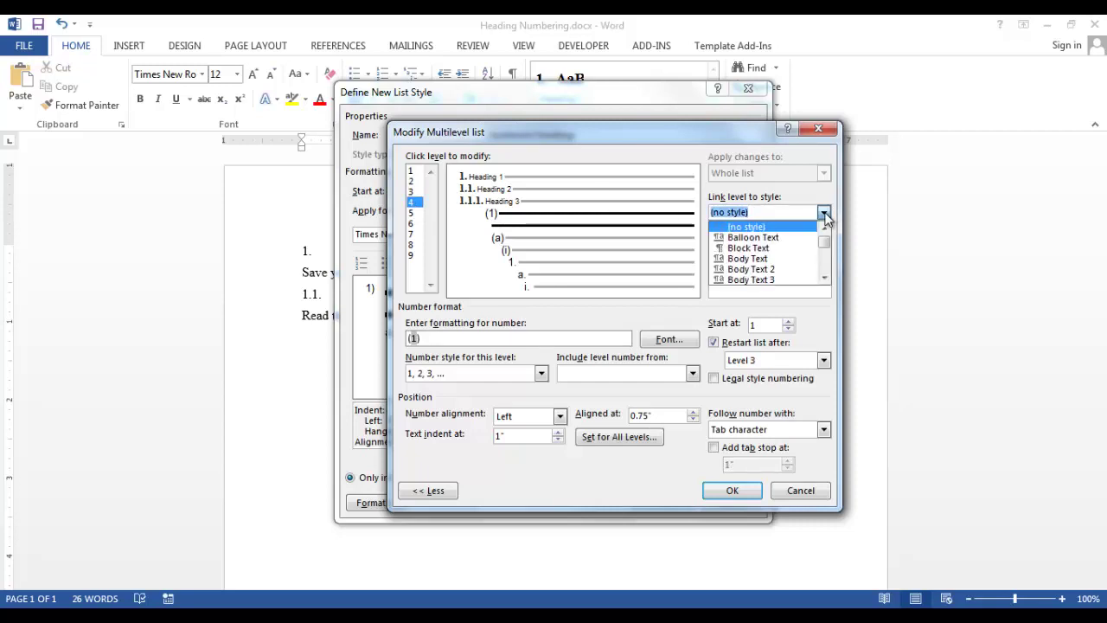
{"action": "scroll", "coordinate": [766, 251], "scroll_direction": "down", "scroll_amount": 5}
{"action": "left_click", "coordinate": [766, 245]}
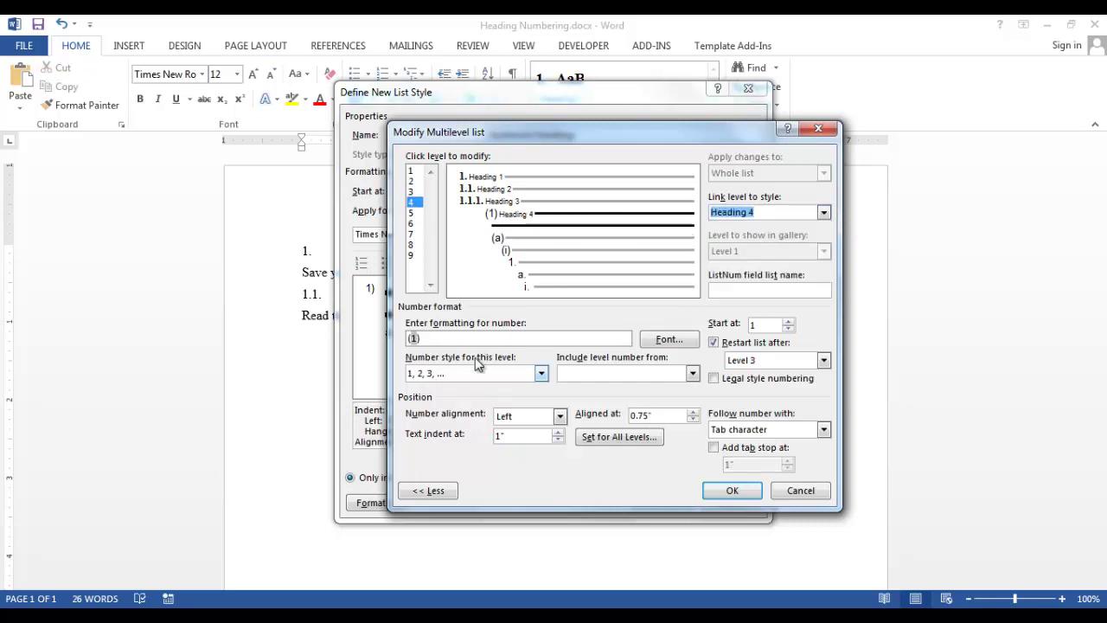
Step: Make the level 4 format '1.1.1.1.' including the level 1, 2 and 3 numbers
{"action": "left_click", "coordinate": [415, 338]}
{"action": "key", "text": "Delete"}
{"action": "type", "text": "."}
{"action": "key", "text": "Home"}
{"action": "key", "text": "Delete"}
{"action": "left_click", "coordinate": [692, 373]}
{"action": "left_click", "coordinate": [583, 389]}
{"action": "left_click", "coordinate": [594, 399]}
{"action": "left_click", "coordinate": [692, 373]}
{"action": "left_click", "coordinate": [594, 409]}
Step: Set the level 4 number font to Times New Roman Bold
{"action": "left_click", "coordinate": [668, 340]}
{"action": "scroll", "coordinate": [485, 223], "scroll_direction": "down", "scroll_amount": 15}
{"action": "left_click", "coordinate": [451, 224]}
{"action": "left_click", "coordinate": [597, 221]}
{"action": "left_click", "coordinate": [628, 488]}
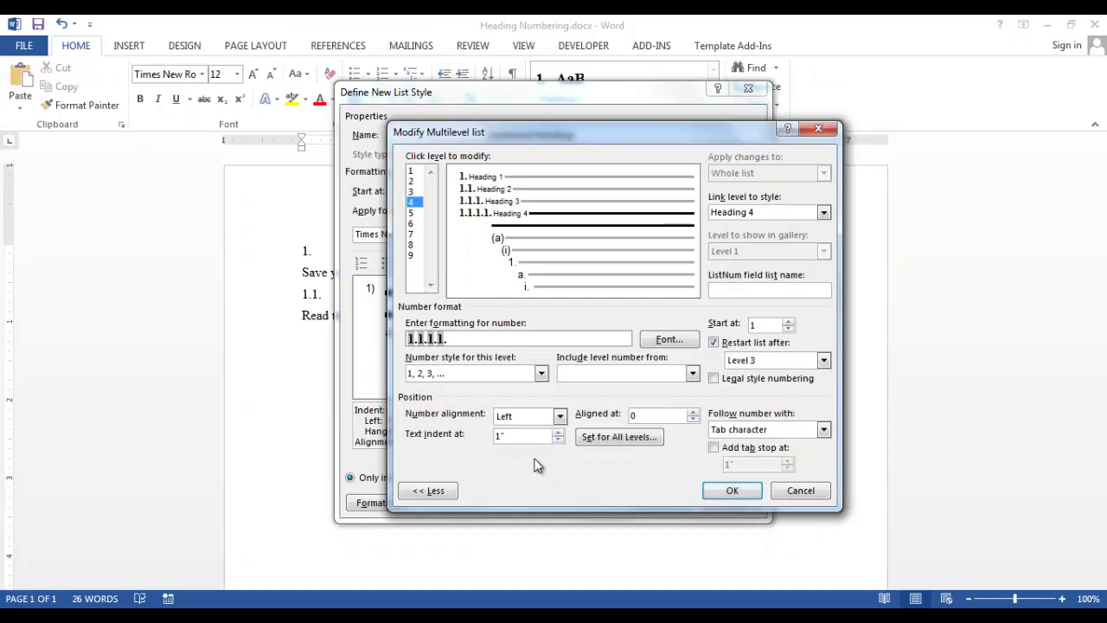
Step: Select level 5, open its heading-style link list, and confirm the multilevel numbering settings
{"action": "left_click", "coordinate": [414, 214]}
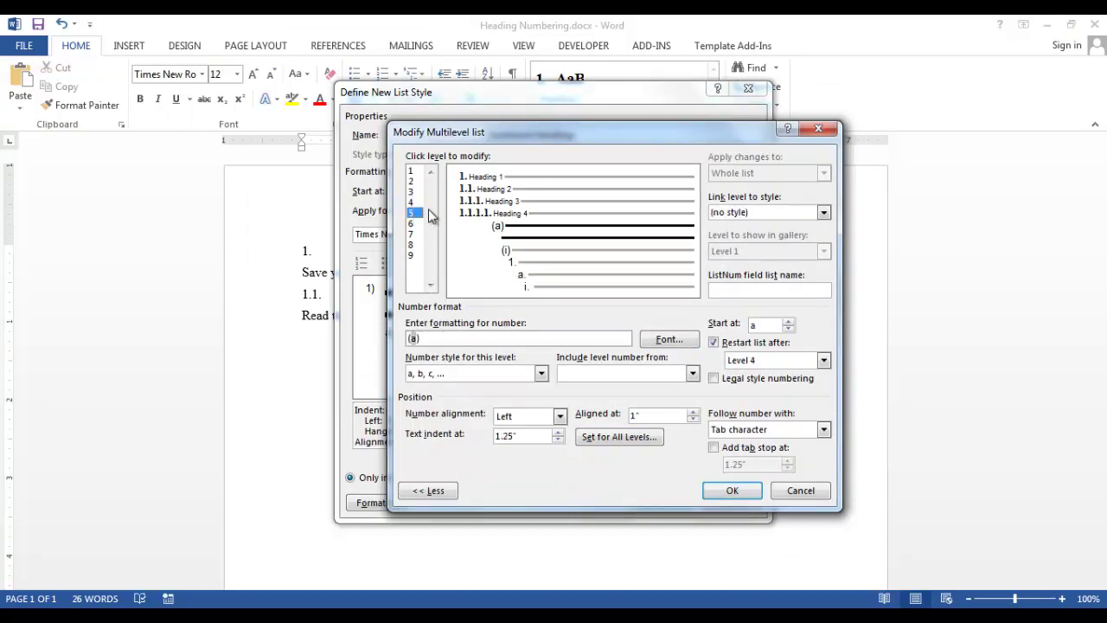
{"action": "left_click", "coordinate": [823, 212]}
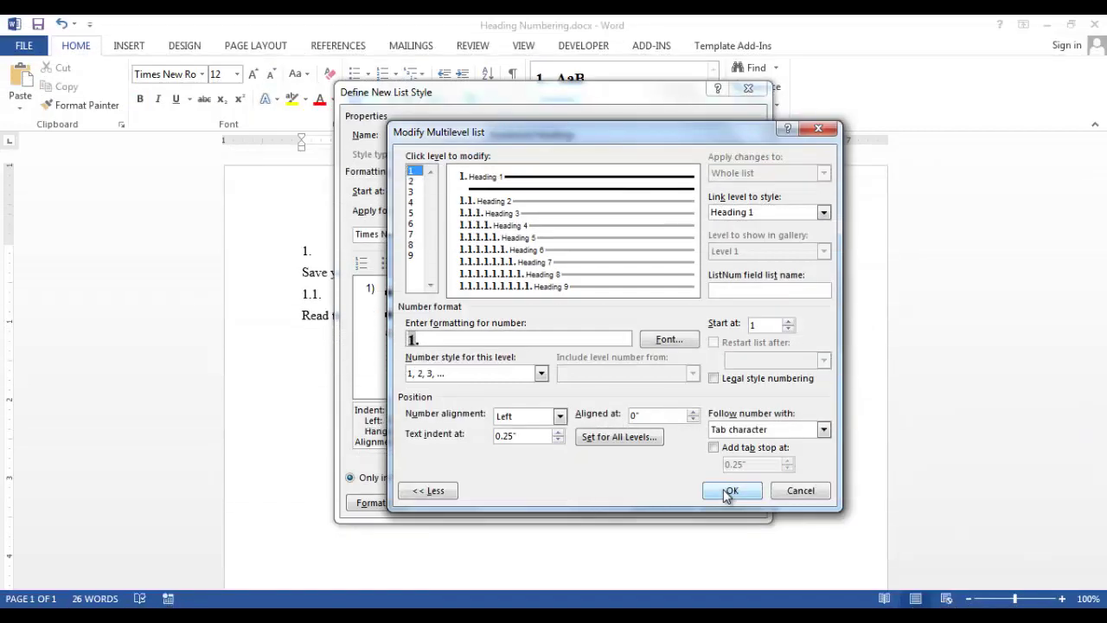
{"action": "left_click", "coordinate": [727, 492]}
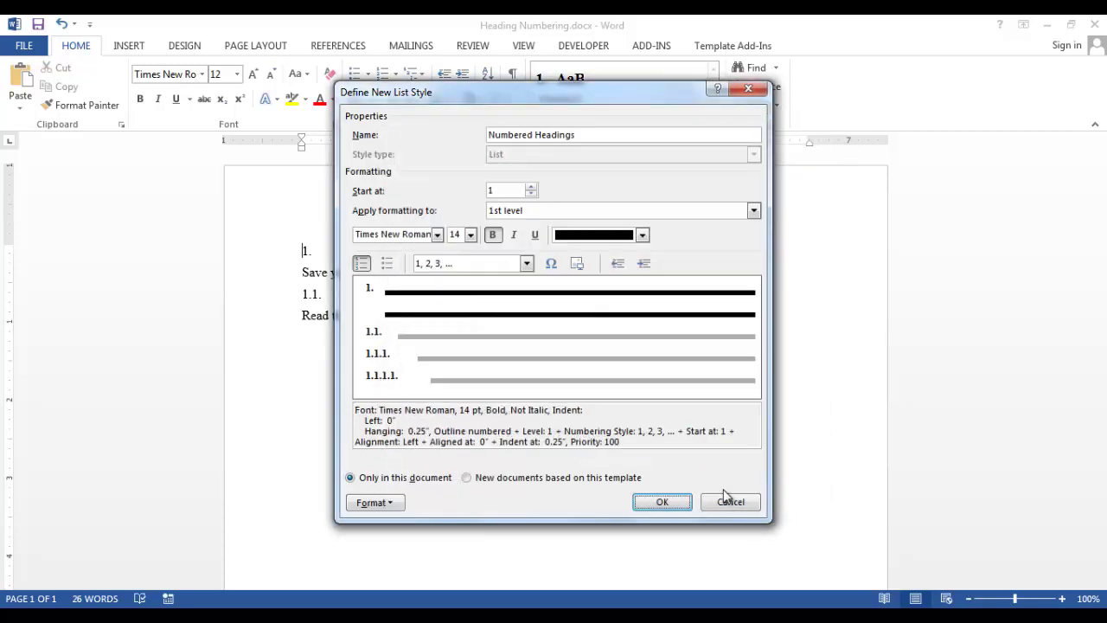
Step: Save the Numbered Headings list style and open the Styles pane
{"action": "left_click", "coordinate": [662, 503]}
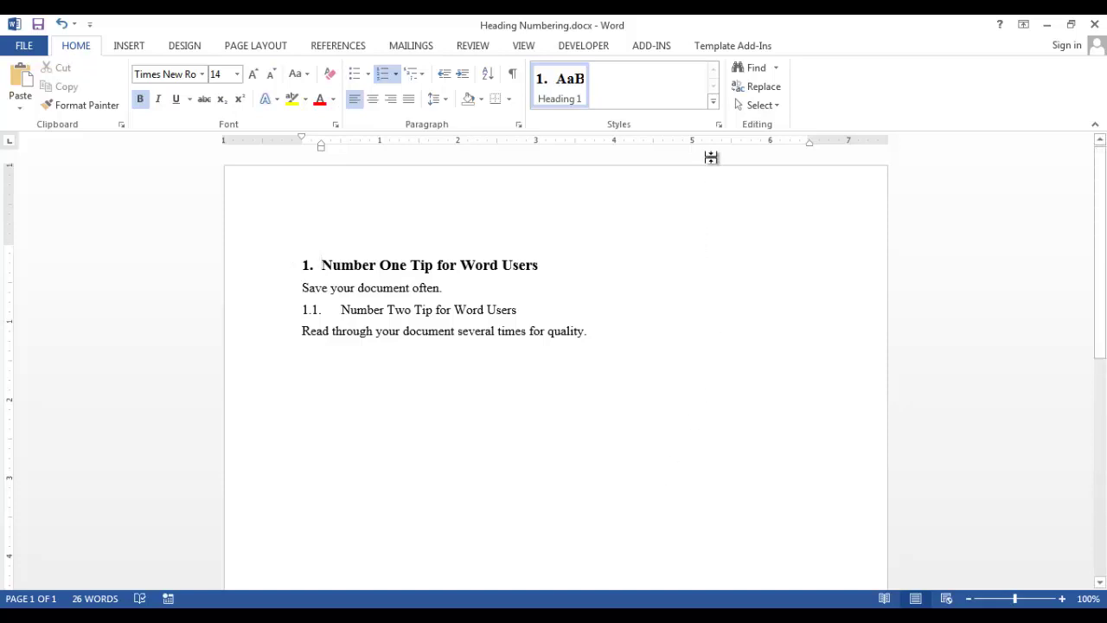
{"action": "left_click", "coordinate": [720, 127]}
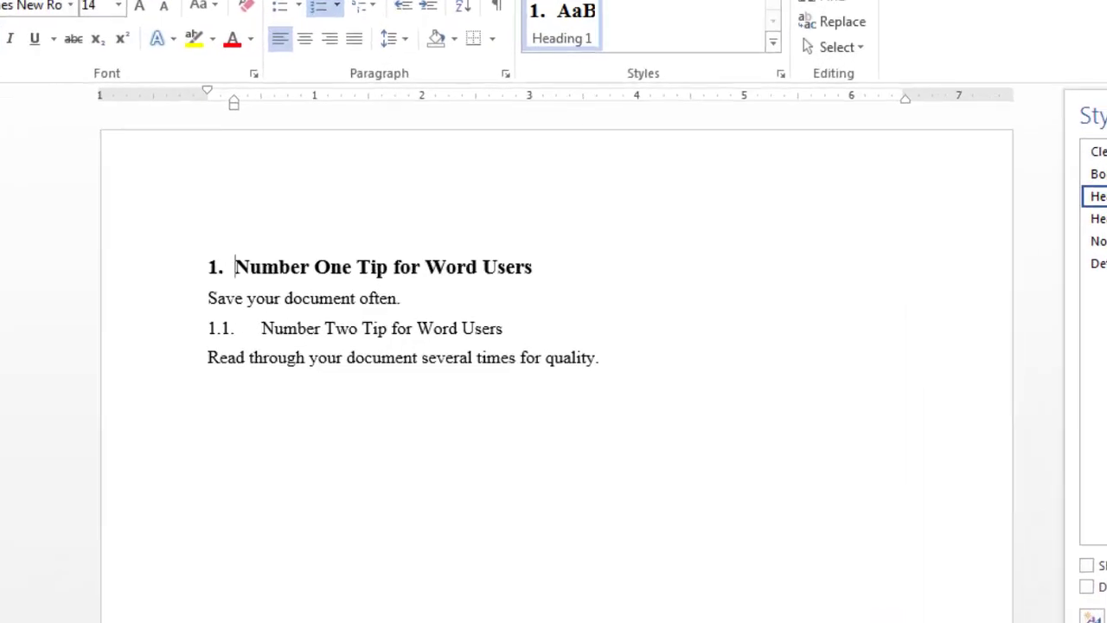
Step: In Manage Styles' Recommend list, set Heading 2 through Heading 9 to Show
{"action": "left_click", "coordinate": [1056, 558]}
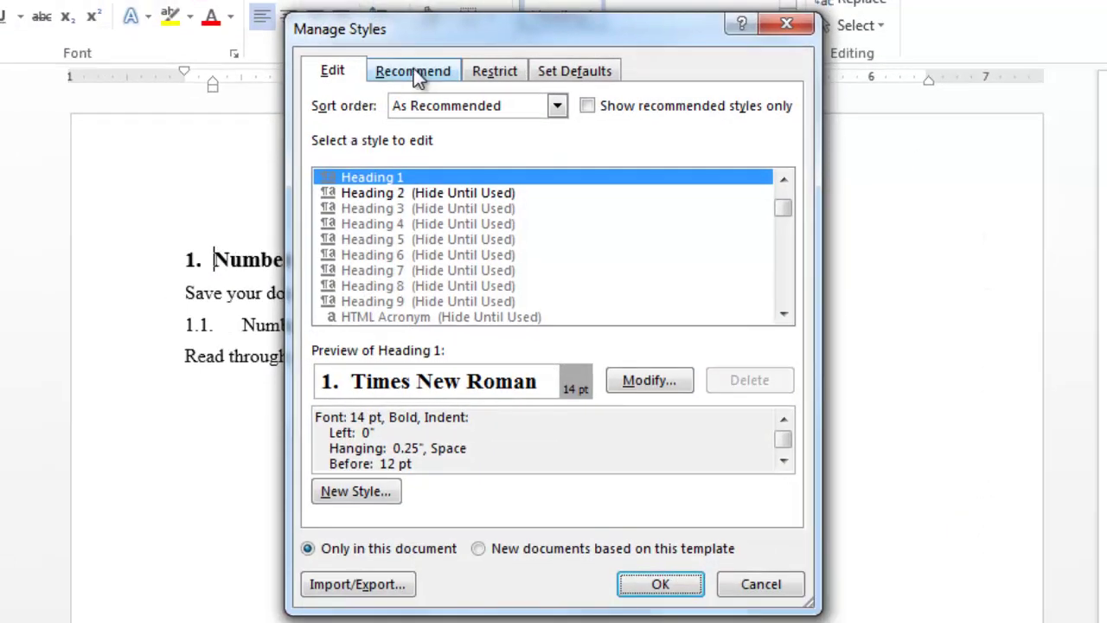
{"action": "left_click", "coordinate": [413, 70]}
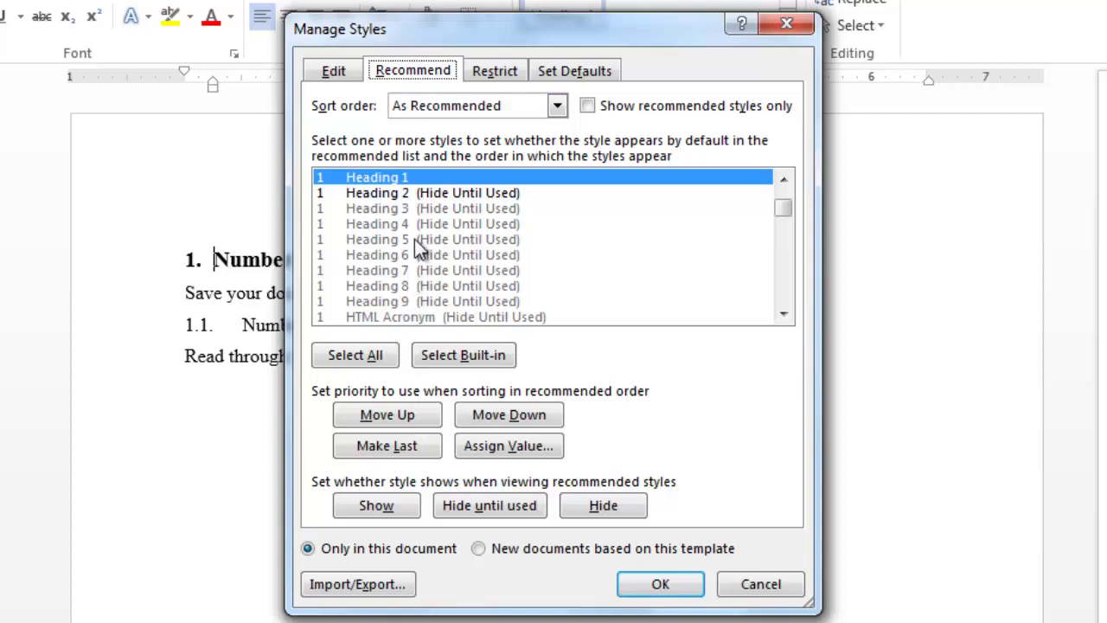
{"action": "left_click", "coordinate": [405, 191]}
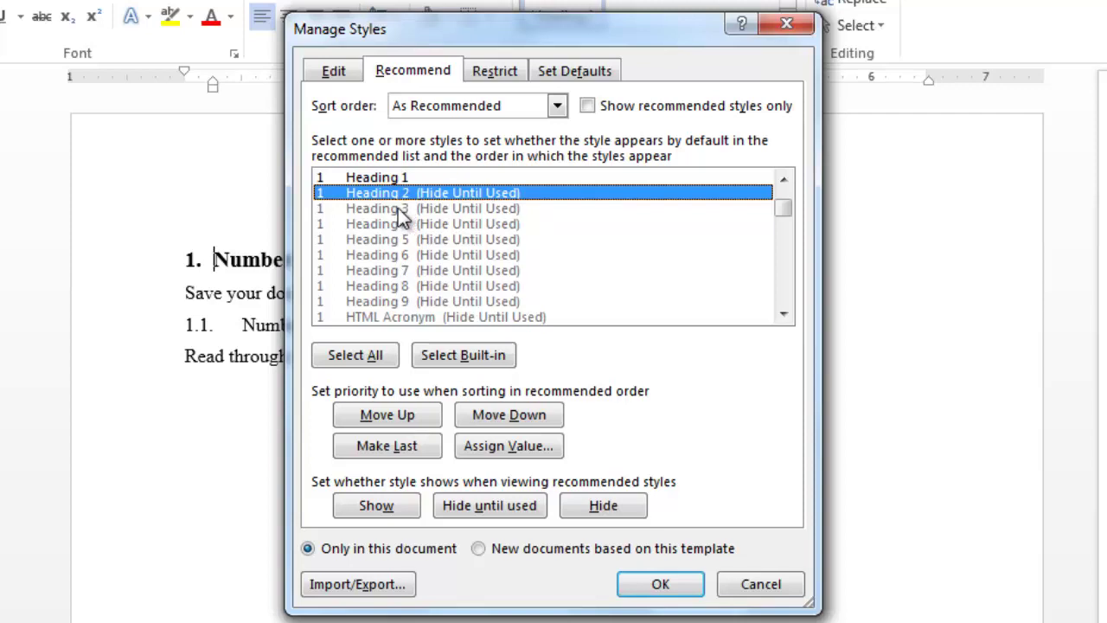
{"action": "left_click", "coordinate": [395, 207], "text": "ctrl"}
{"action": "left_click", "coordinate": [395, 224], "text": "ctrl"}
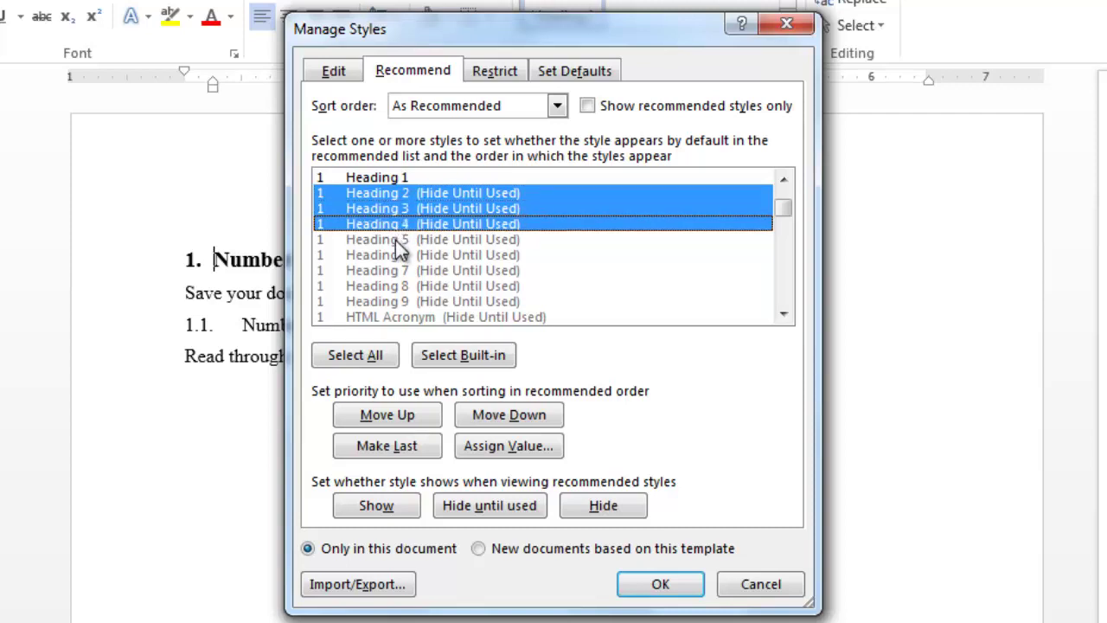
{"action": "left_click", "coordinate": [395, 240], "text": "ctrl"}
{"action": "left_click", "coordinate": [398, 271], "text": "ctrl"}
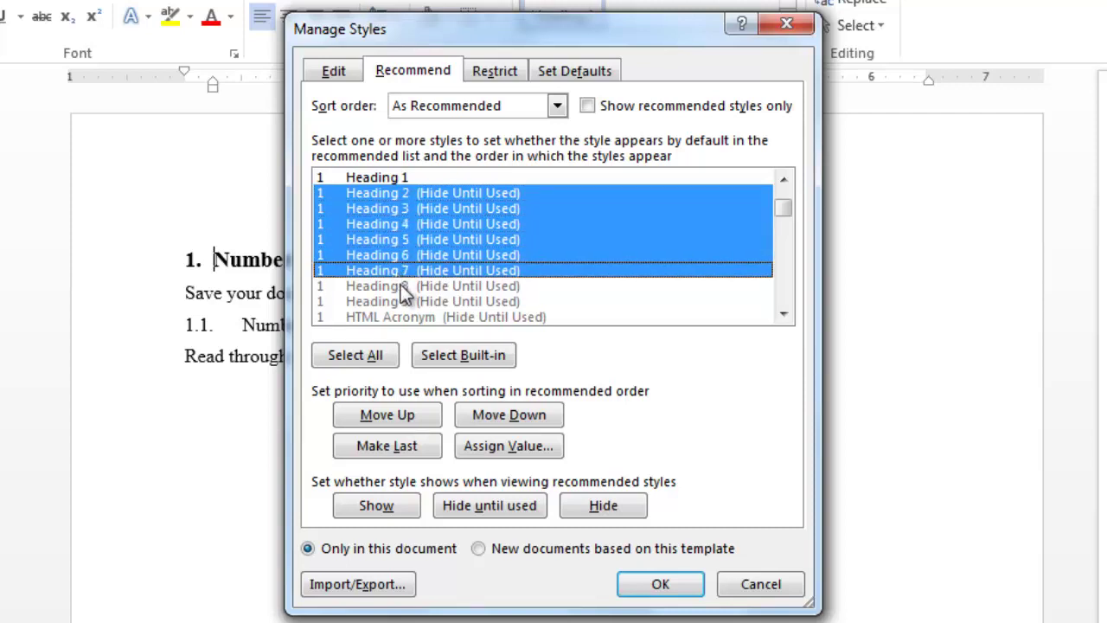
{"action": "left_click", "coordinate": [400, 285], "text": "ctrl"}
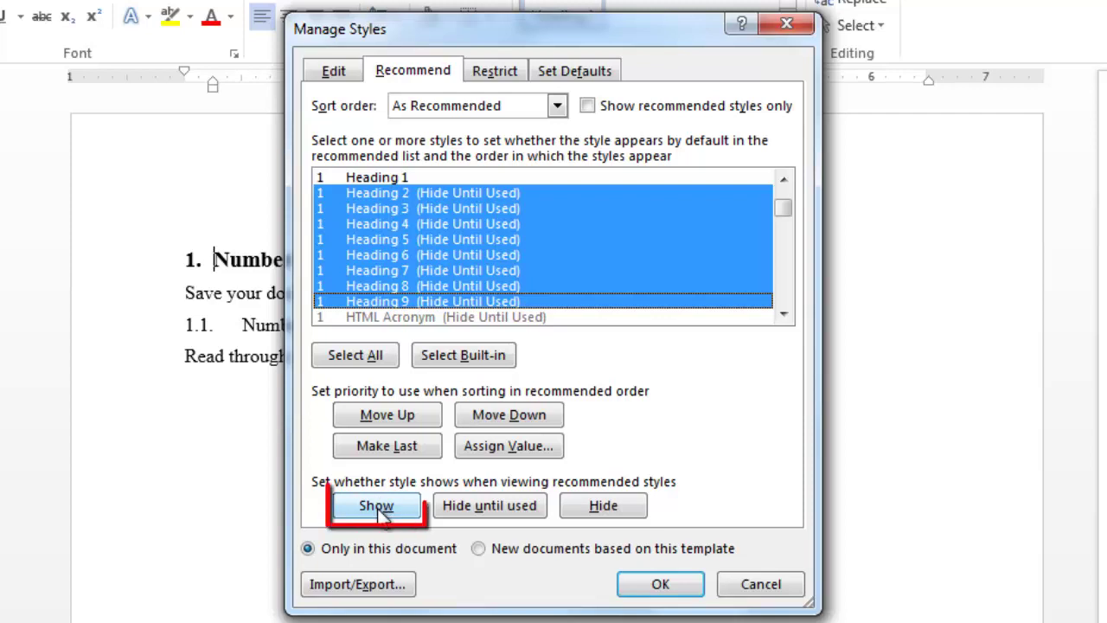
{"action": "left_click", "coordinate": [377, 508]}
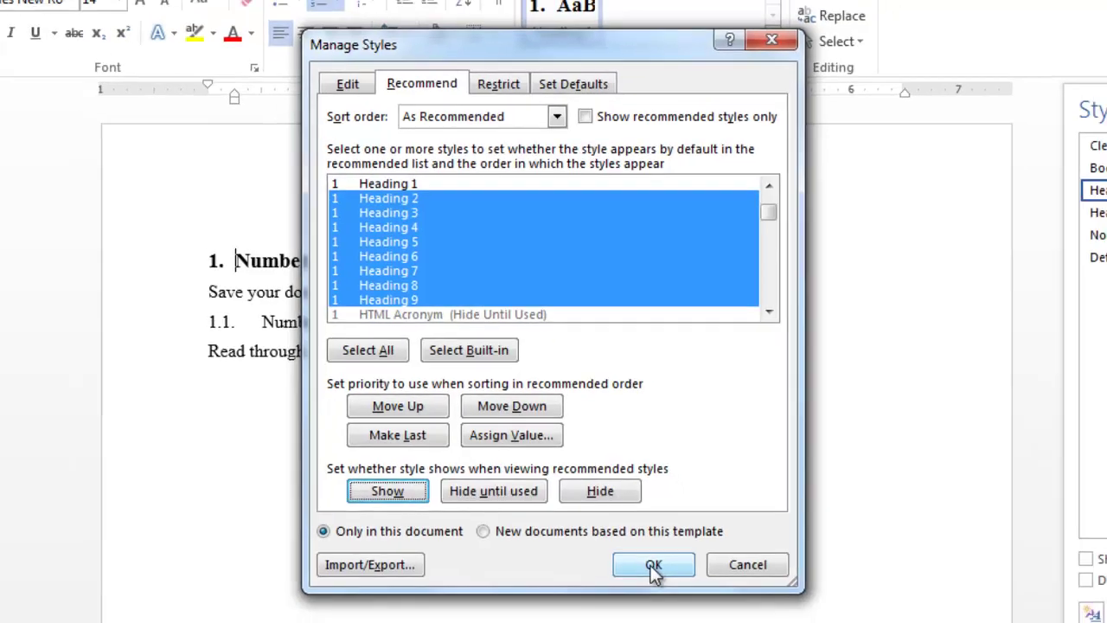
{"action": "left_click", "coordinate": [660, 585]}
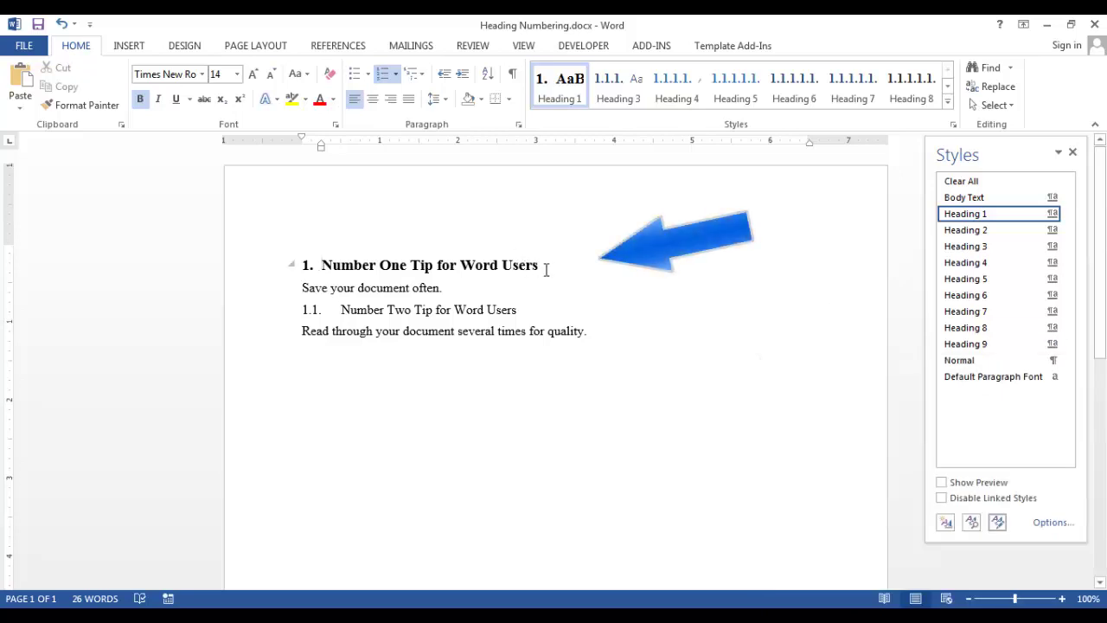
{"action": "mouse_move", "coordinate": [994, 214]}
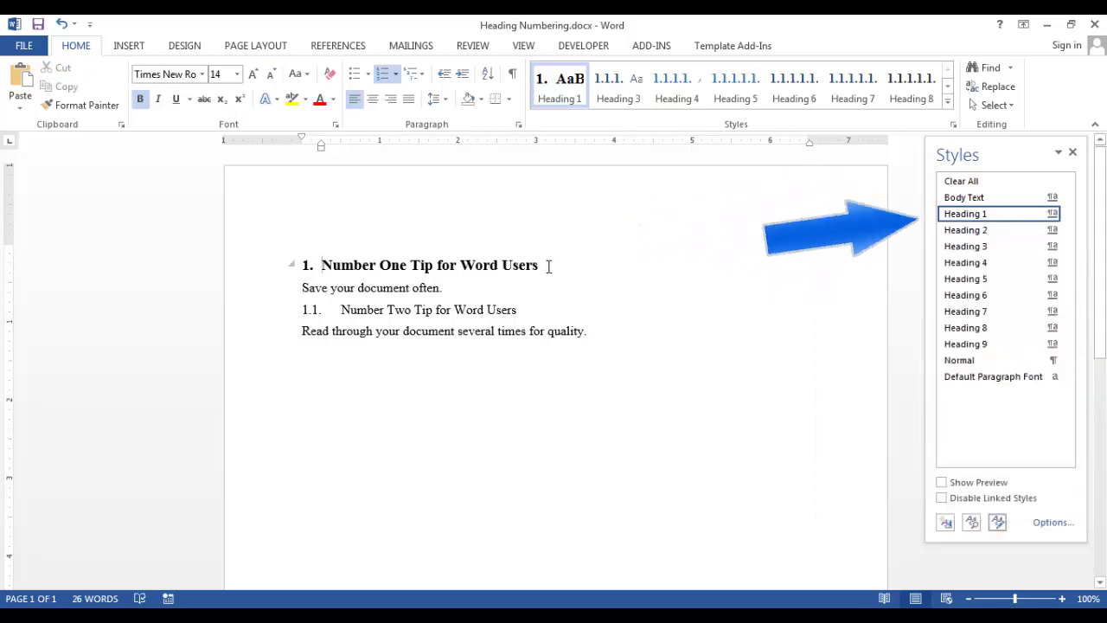
Step: Place the cursor in the first heading and bring up the Heading 1 style's options menu
{"action": "left_click", "coordinate": [545, 265]}
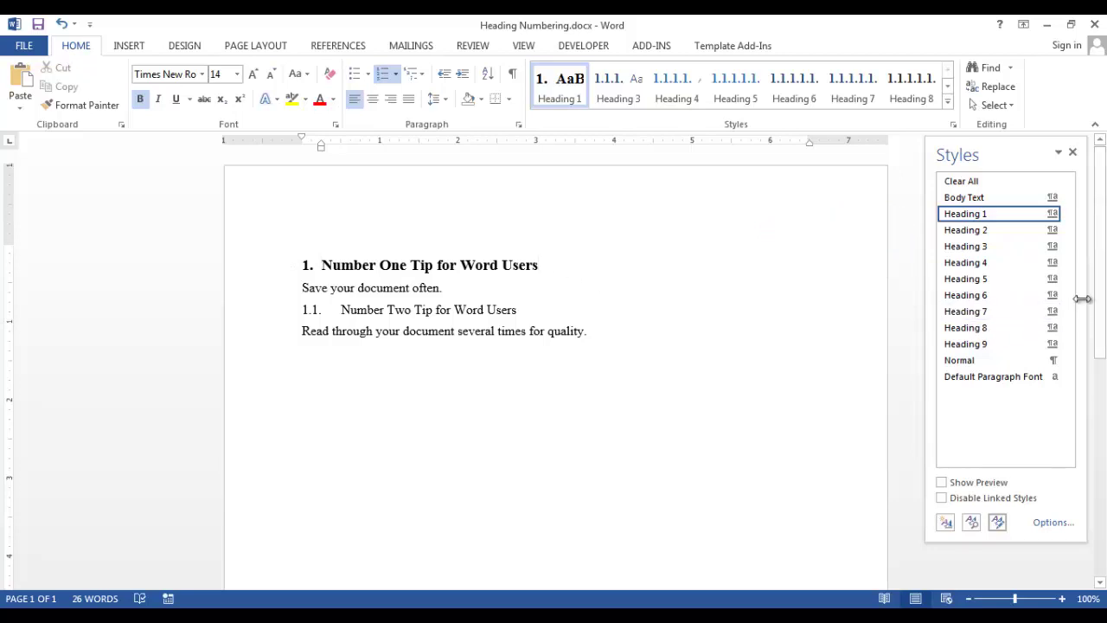
{"action": "left_click", "coordinate": [1052, 214]}
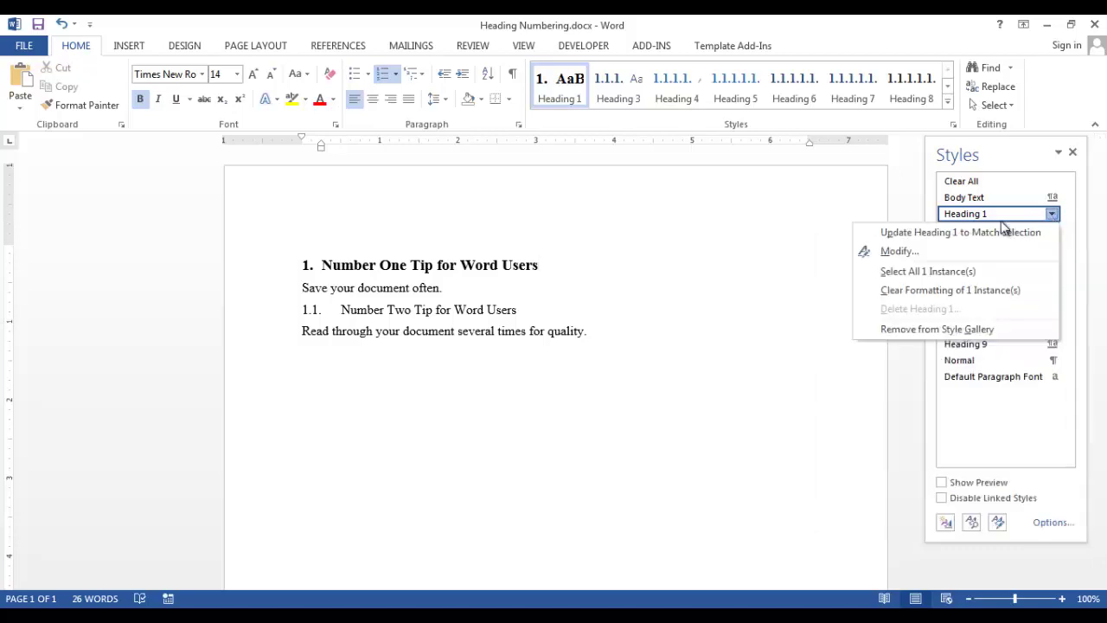
Step: Modify Heading 1 to automatic colour, 0.25" hanging indent, 12 pt before and 6 pt after
{"action": "left_click", "coordinate": [908, 253]}
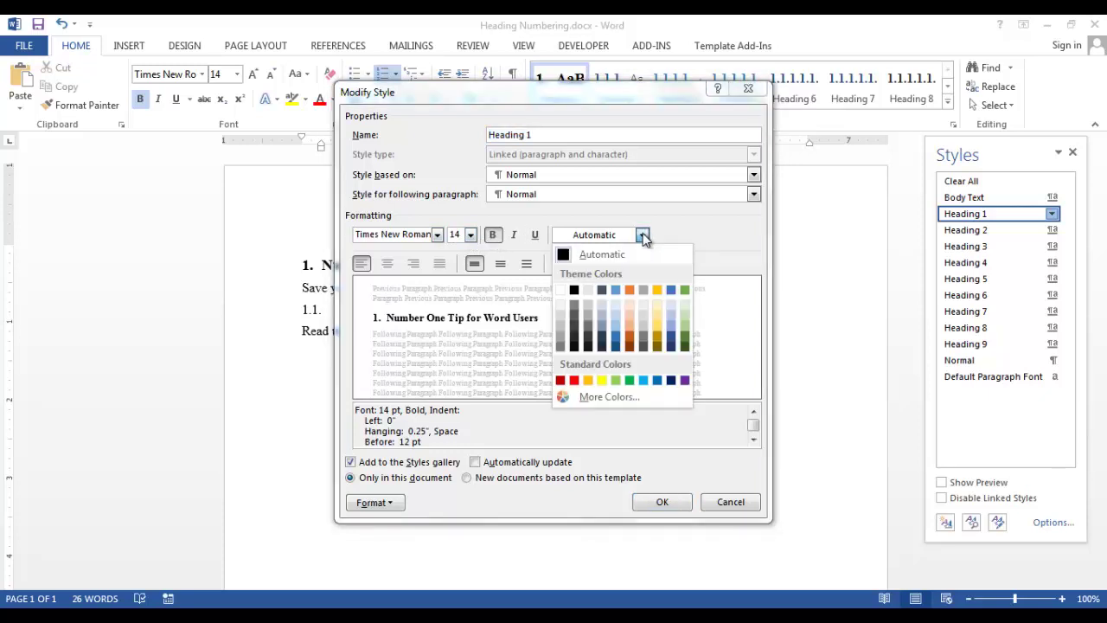
{"action": "left_click", "coordinate": [564, 254]}
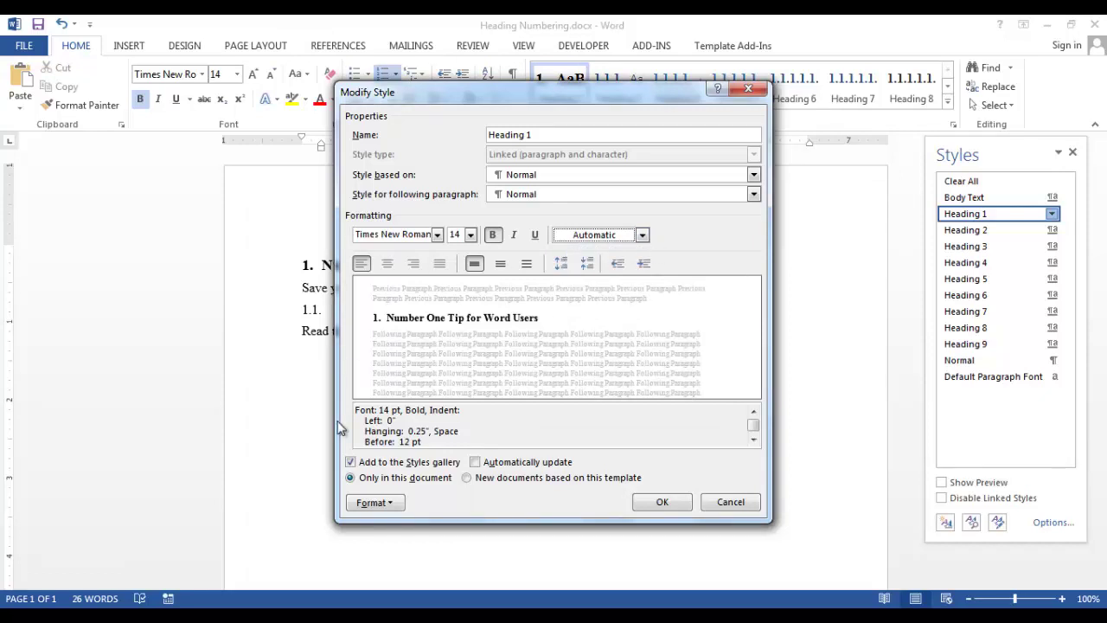
{"action": "left_click", "coordinate": [380, 507]}
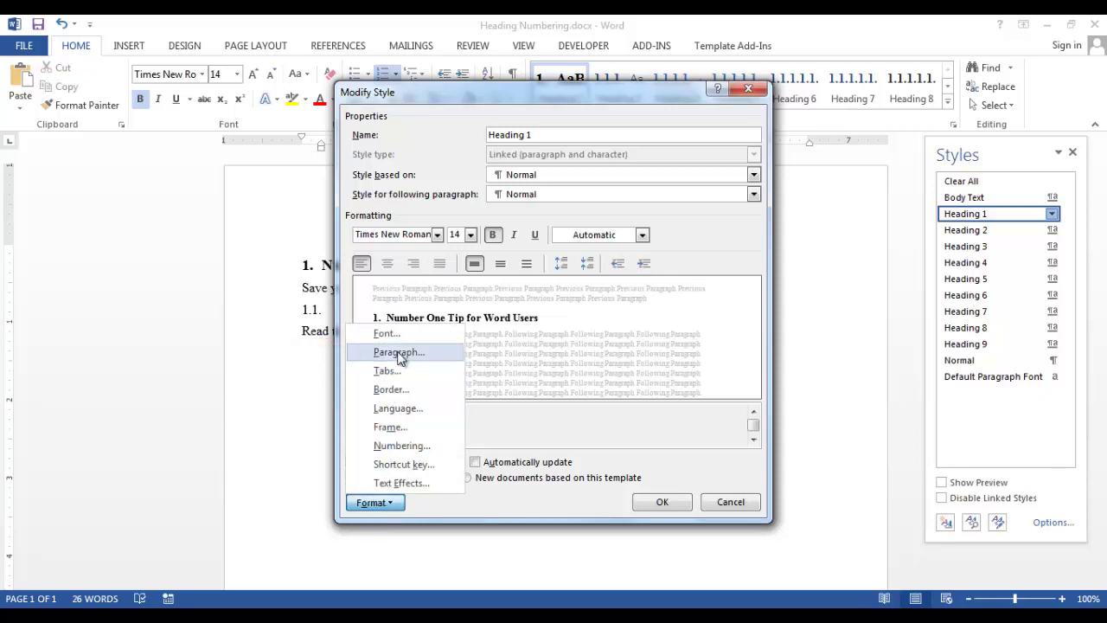
{"action": "left_click", "coordinate": [400, 354]}
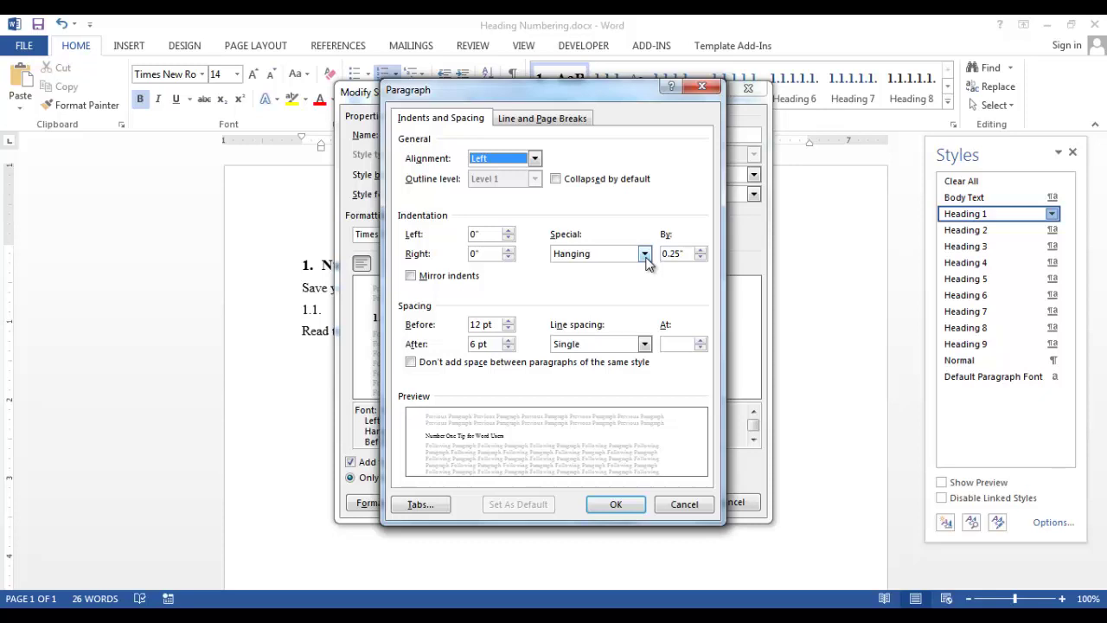
{"action": "left_click", "coordinate": [616, 505]}
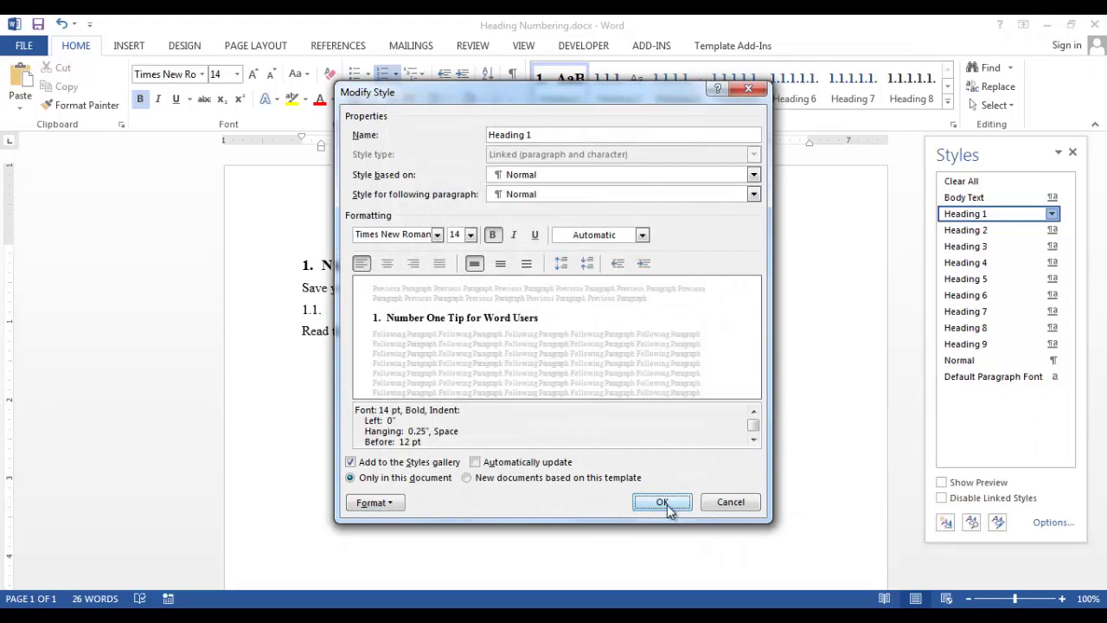
Step: Save the Heading 1 changes and apply Heading 2 to the Number Two Tip line
{"action": "left_click", "coordinate": [666, 506]}
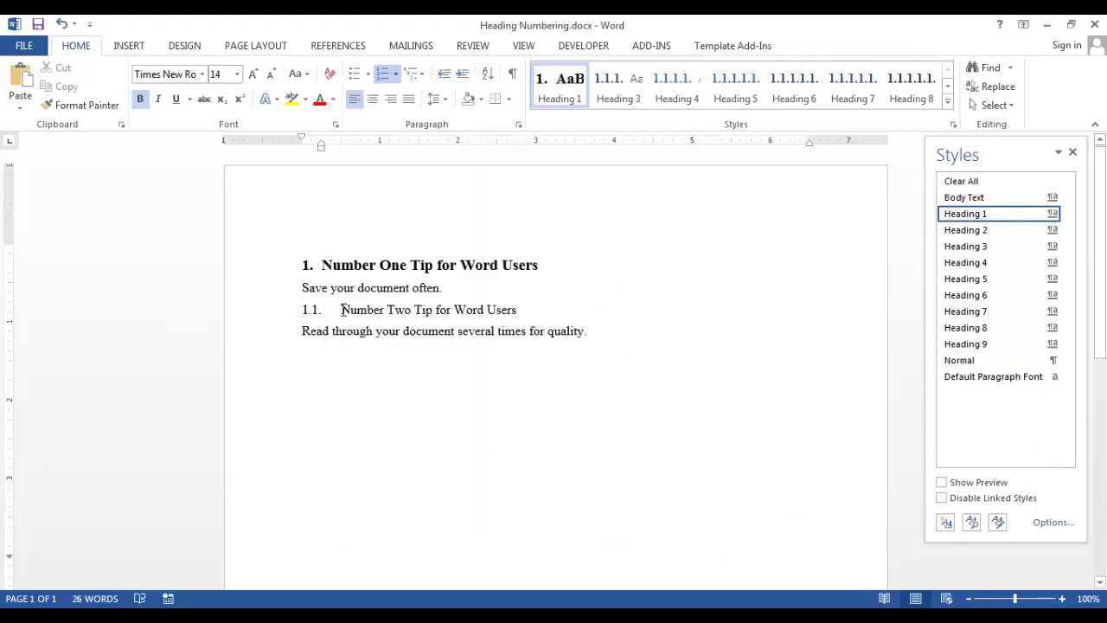
{"action": "key", "text": "Down"}
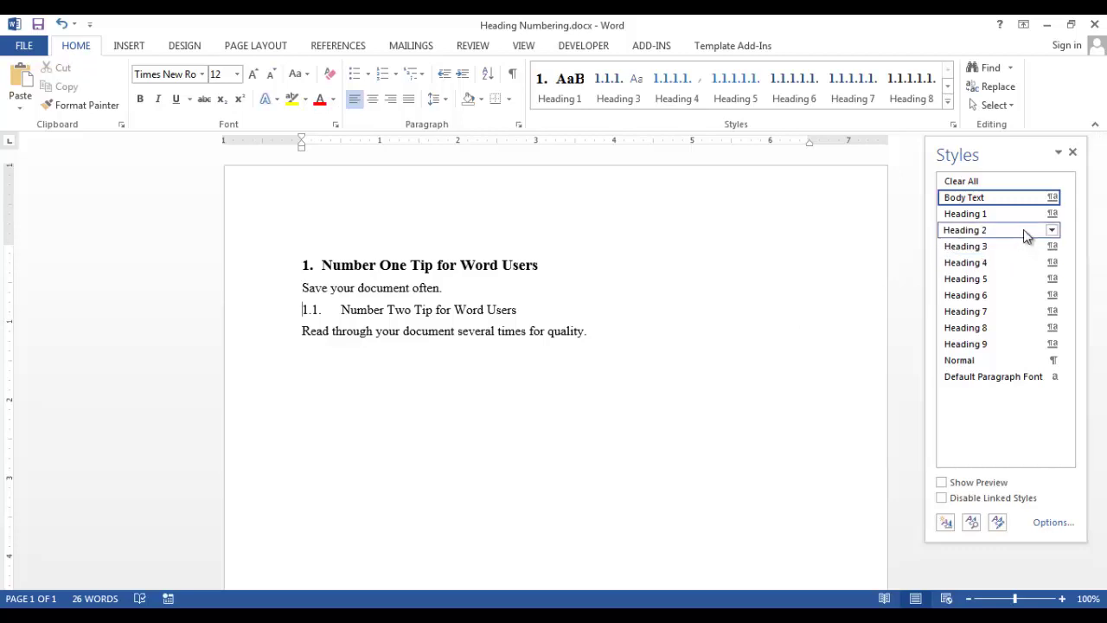
{"action": "mouse_move", "coordinate": [995, 230]}
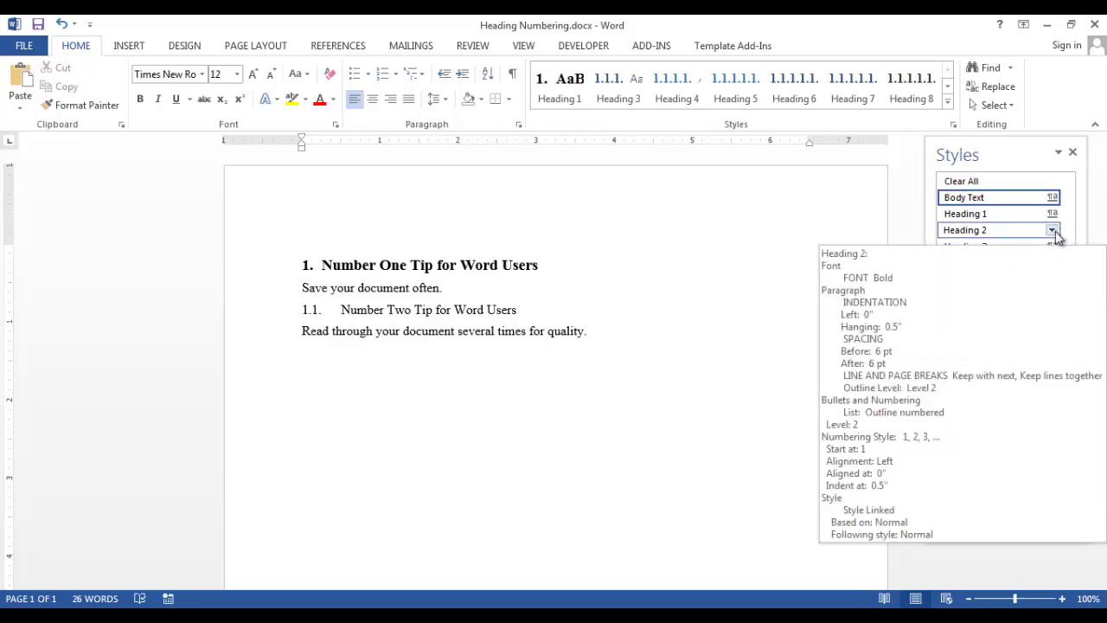
{"action": "left_click", "coordinate": [1033, 231]}
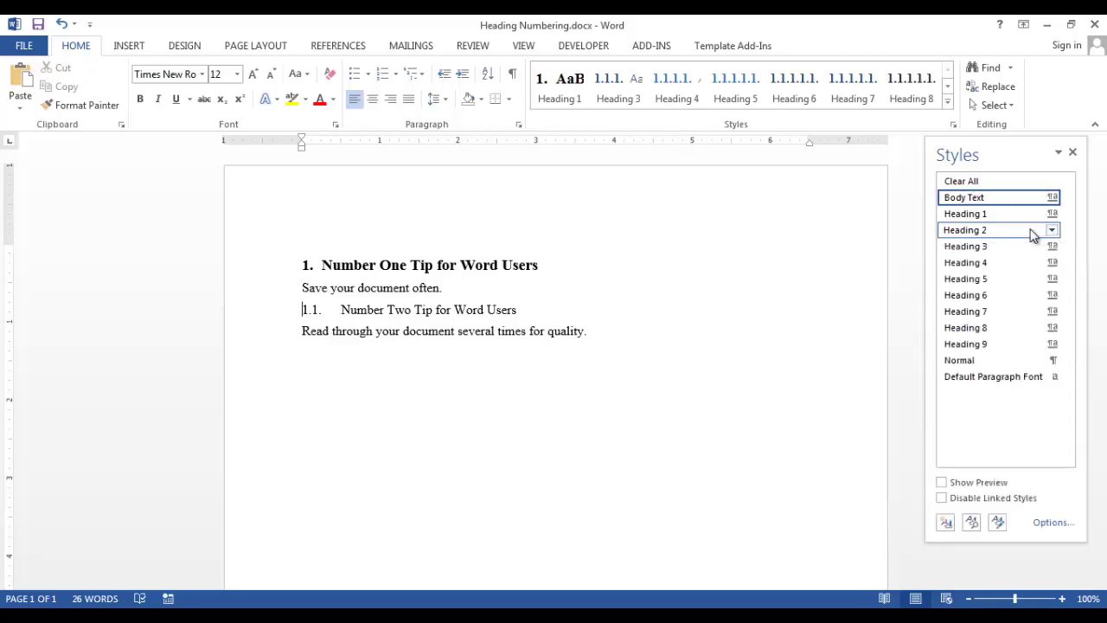
{"action": "left_click", "coordinate": [1052, 231]}
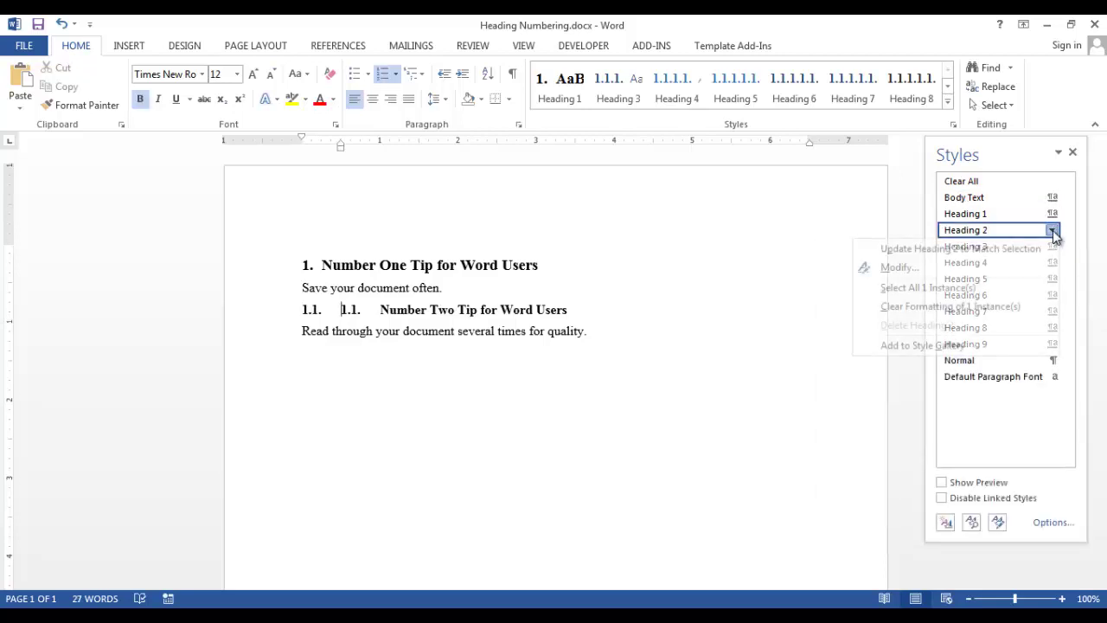
Step: Give the Heading 2 style a 0.5" hanging indent and 6 pt spacing before
{"action": "left_click", "coordinate": [900, 268]}
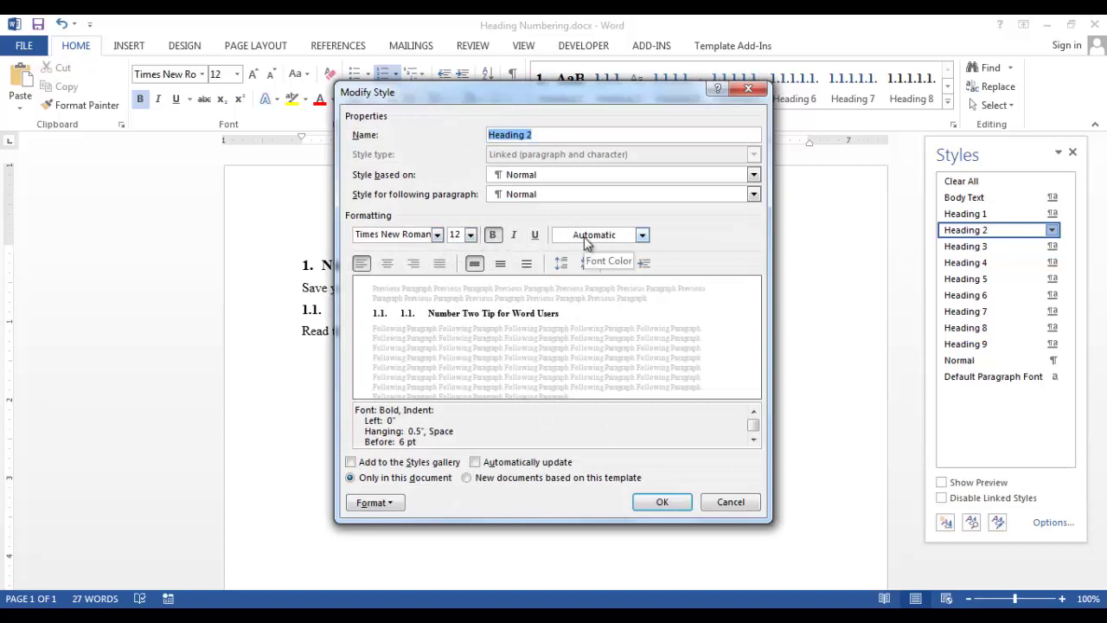
{"action": "left_click", "coordinate": [377, 503]}
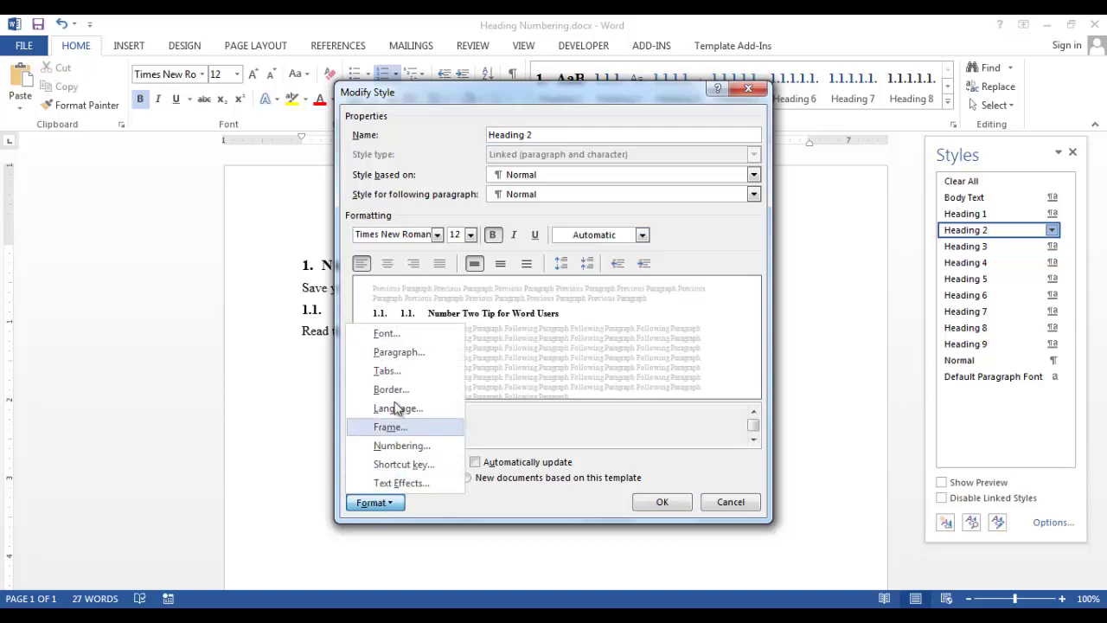
{"action": "left_click", "coordinate": [412, 352]}
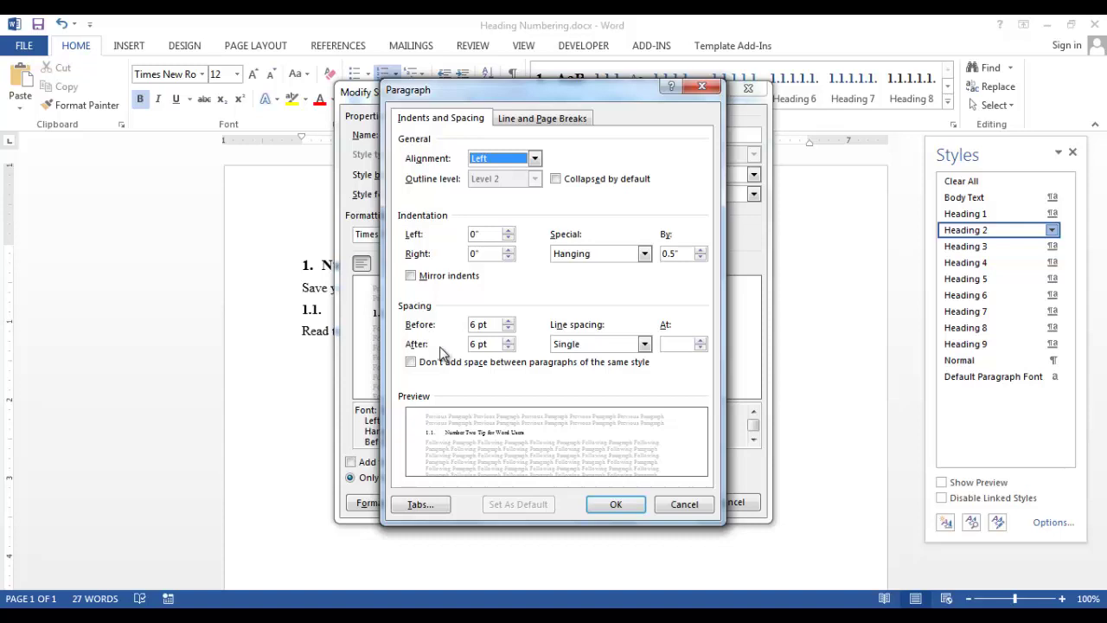
{"action": "left_click", "coordinate": [616, 506]}
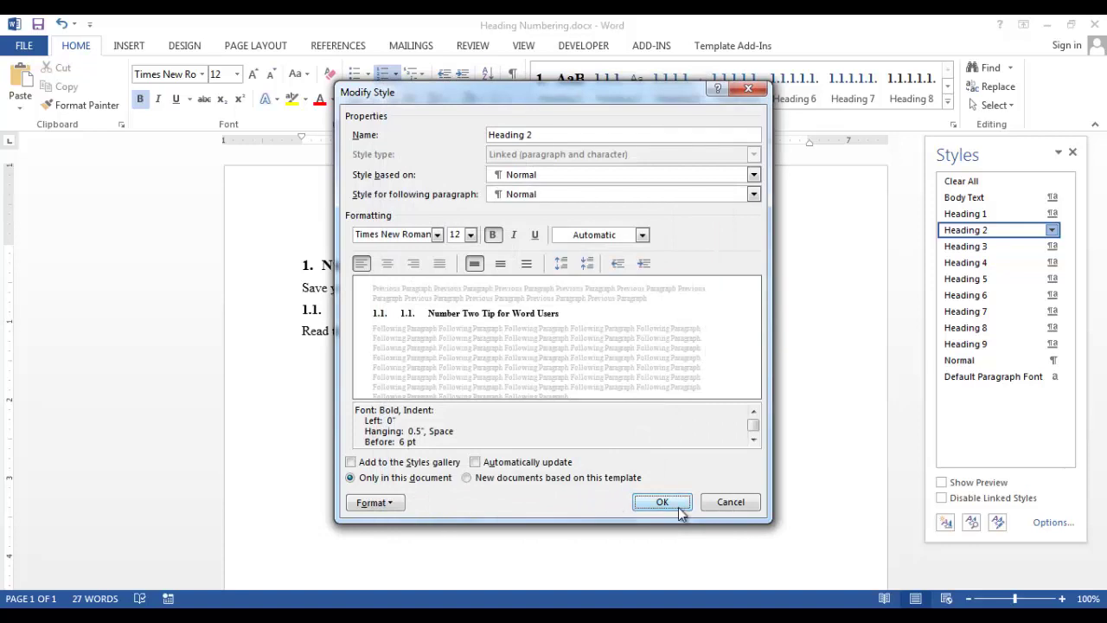
Step: Save Heading 2, delete the duplicate 1.1., and add a Heading 3 paragraph below the body
{"action": "left_click", "coordinate": [660, 503]}
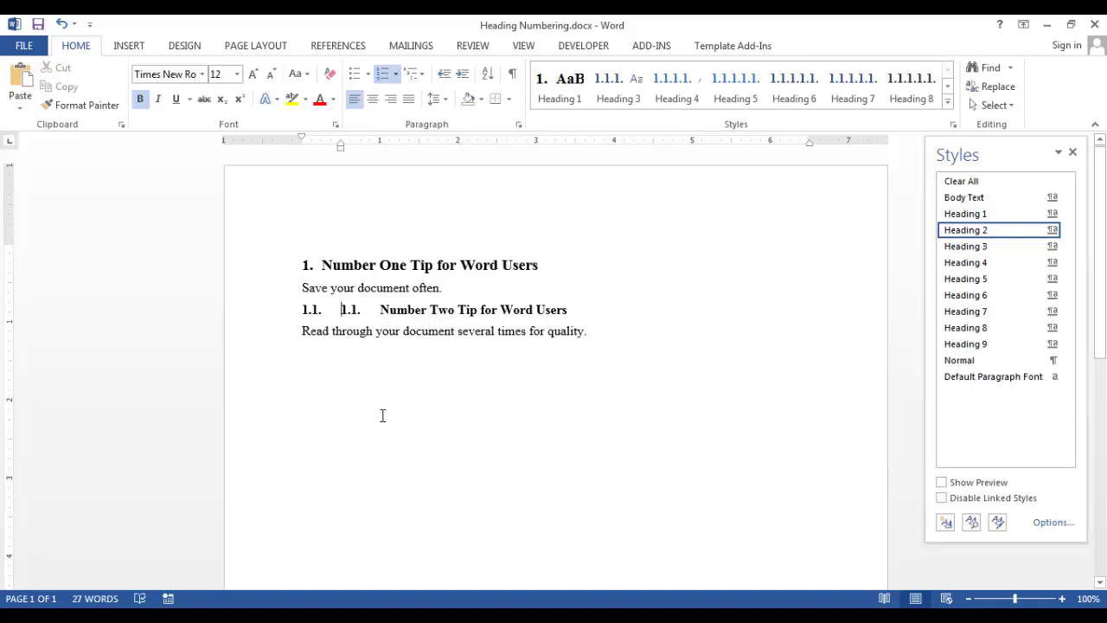
{"action": "key", "text": "Delete"}
{"action": "key", "text": "Delete"}
{"action": "key", "text": "Delete"}
{"action": "key", "text": "Delete"}
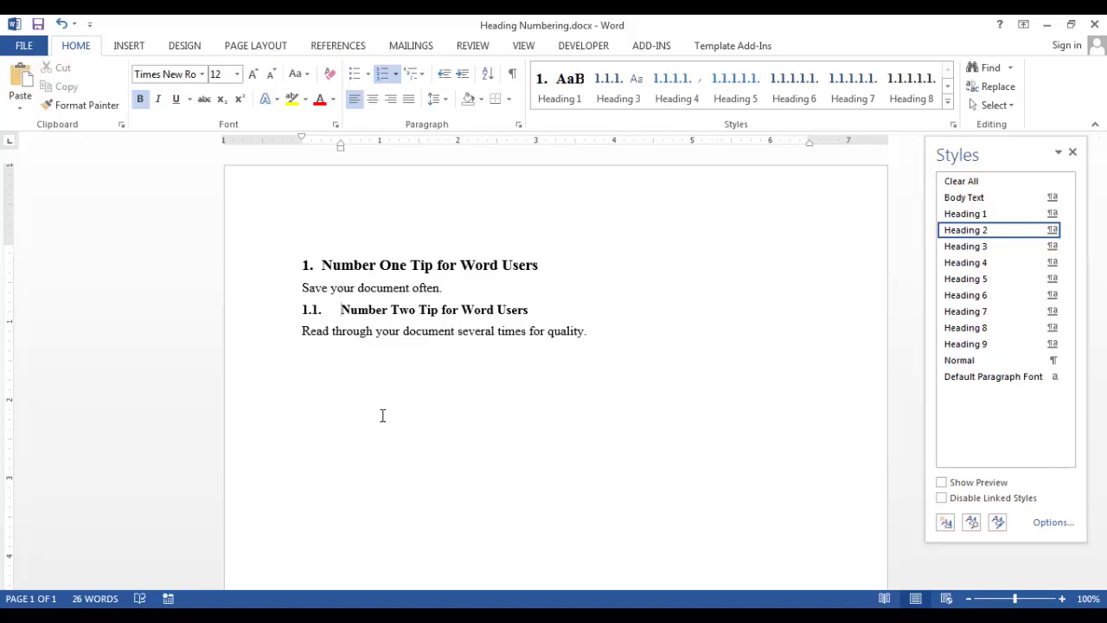
{"action": "left_click", "coordinate": [603, 331]}
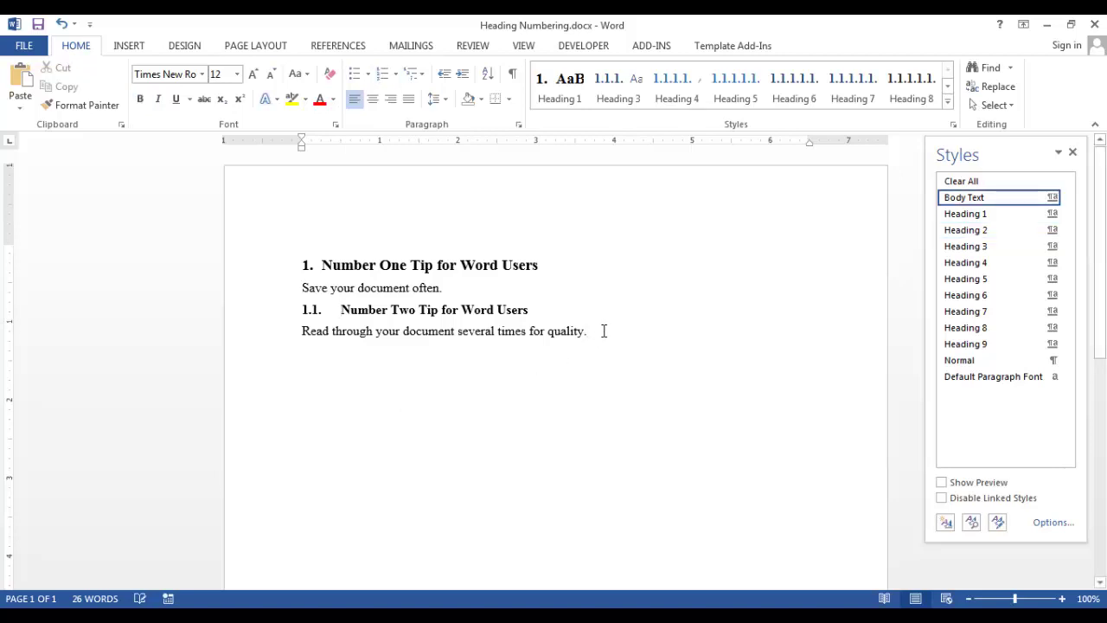
{"action": "key", "text": "Return"}
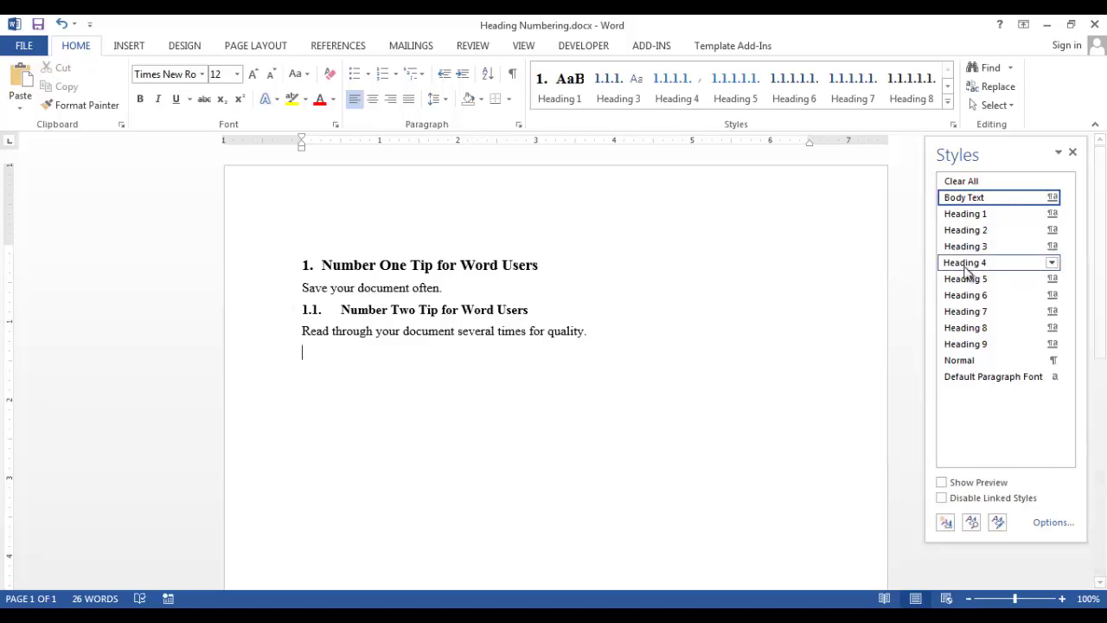
{"action": "left_click", "coordinate": [977, 247]}
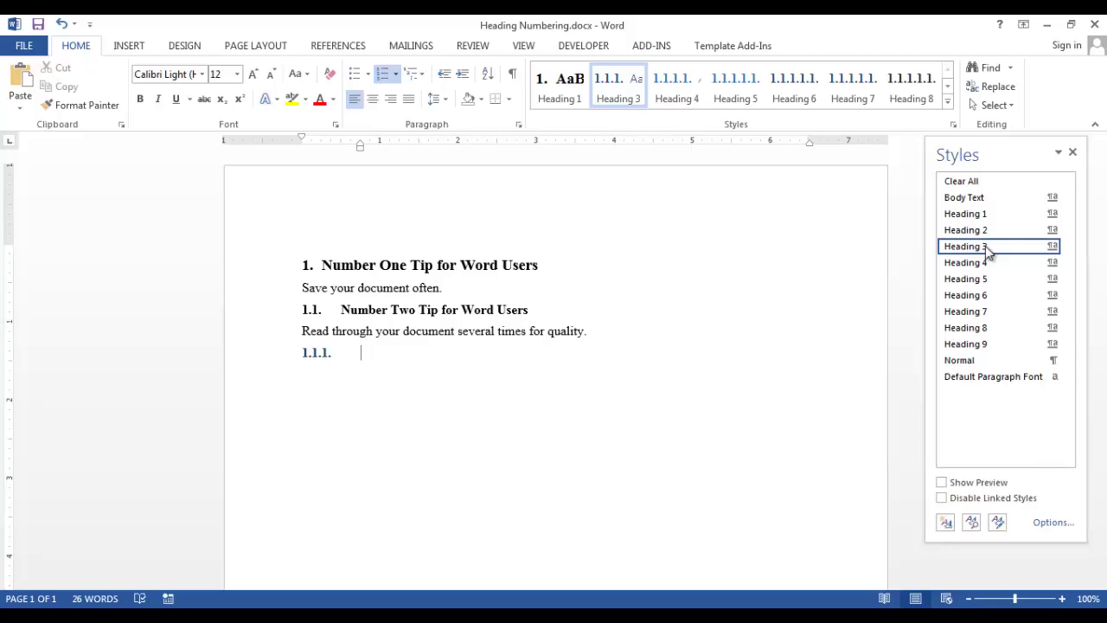
Step: Set Heading 3 to Times New Roman bold in automatic colour and bring up its paragraph settings
{"action": "left_click", "coordinate": [1053, 247]}
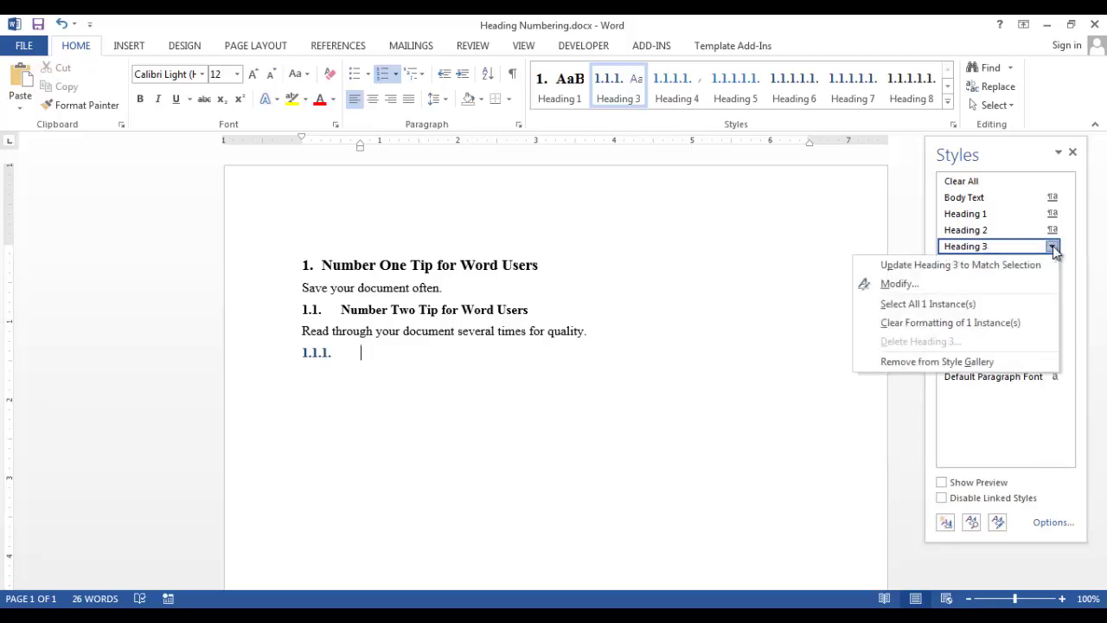
{"action": "left_click", "coordinate": [899, 284]}
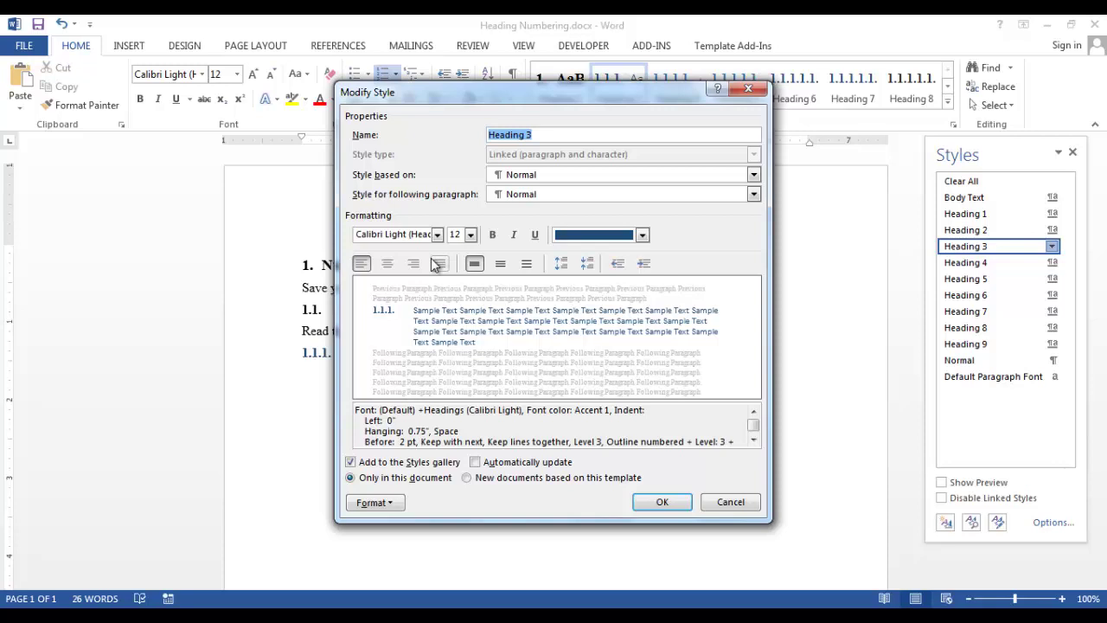
{"action": "left_click", "coordinate": [437, 234]}
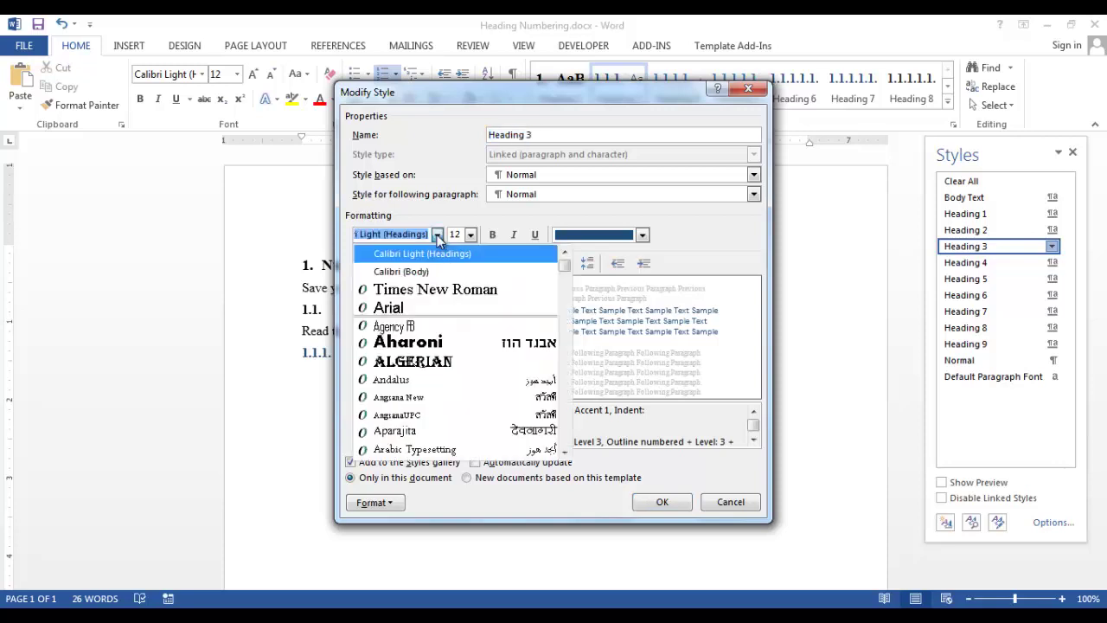
{"action": "left_click", "coordinate": [435, 290]}
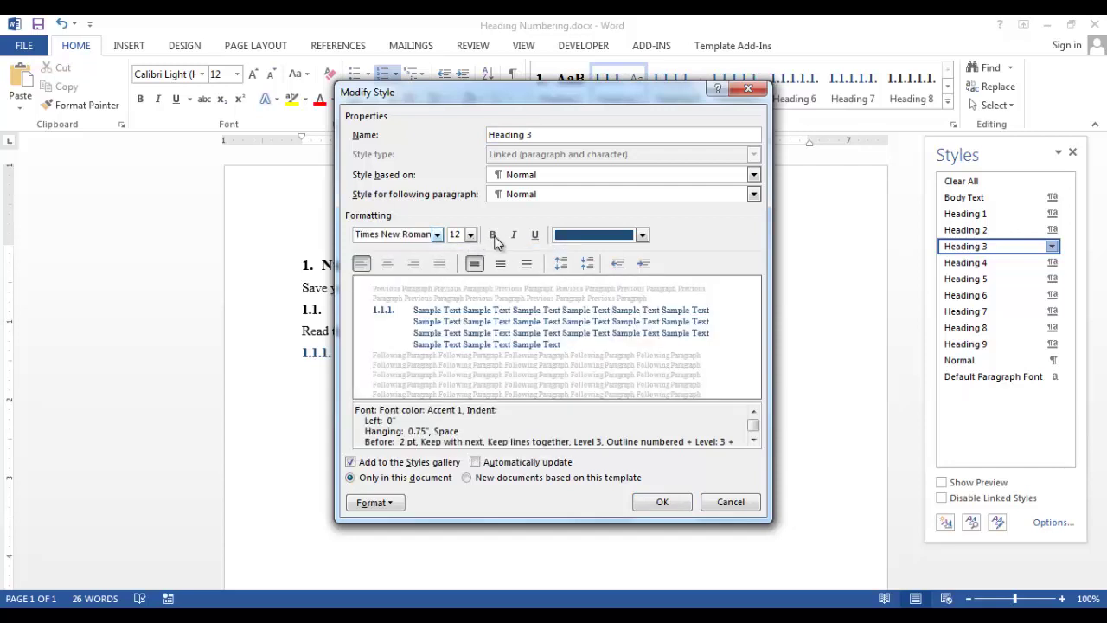
{"action": "left_click", "coordinate": [493, 234]}
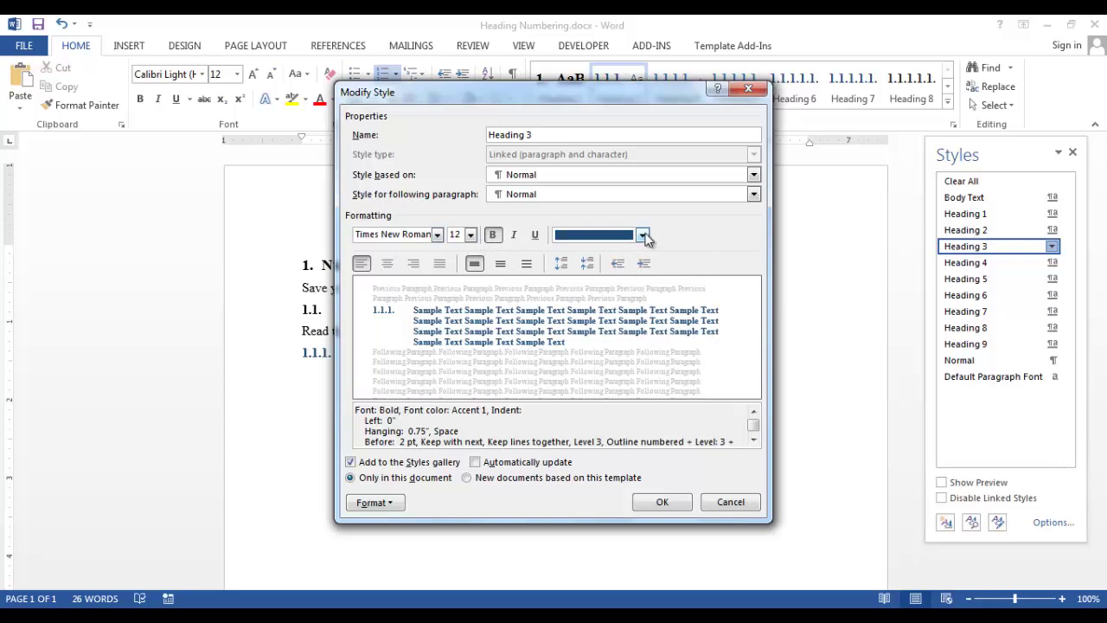
{"action": "left_click", "coordinate": [644, 236]}
{"action": "left_click", "coordinate": [565, 255]}
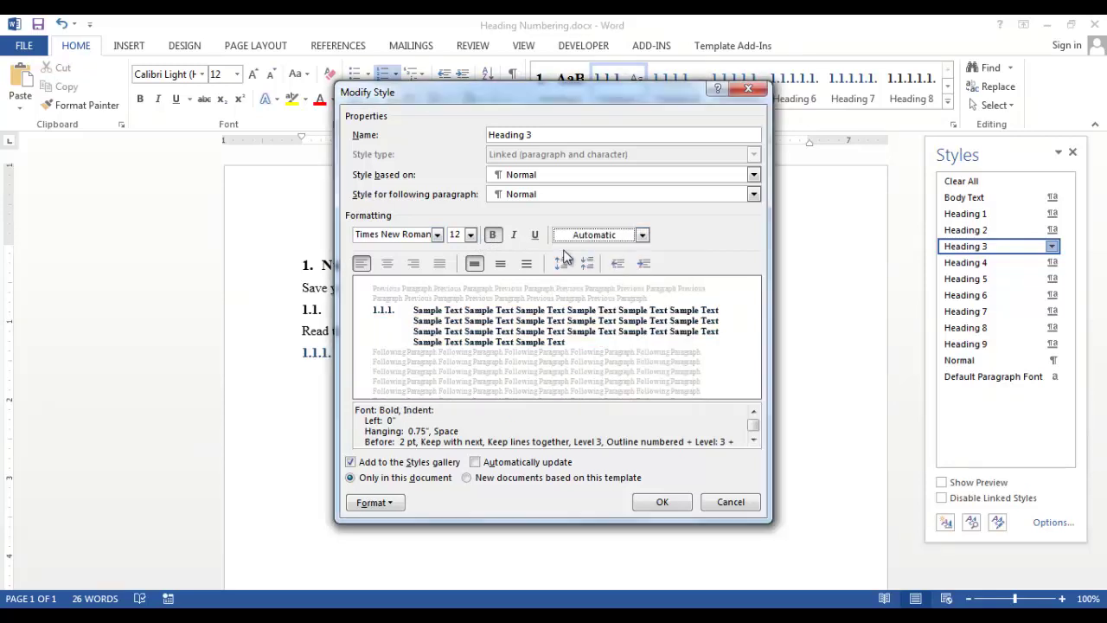
{"action": "left_click", "coordinate": [386, 503]}
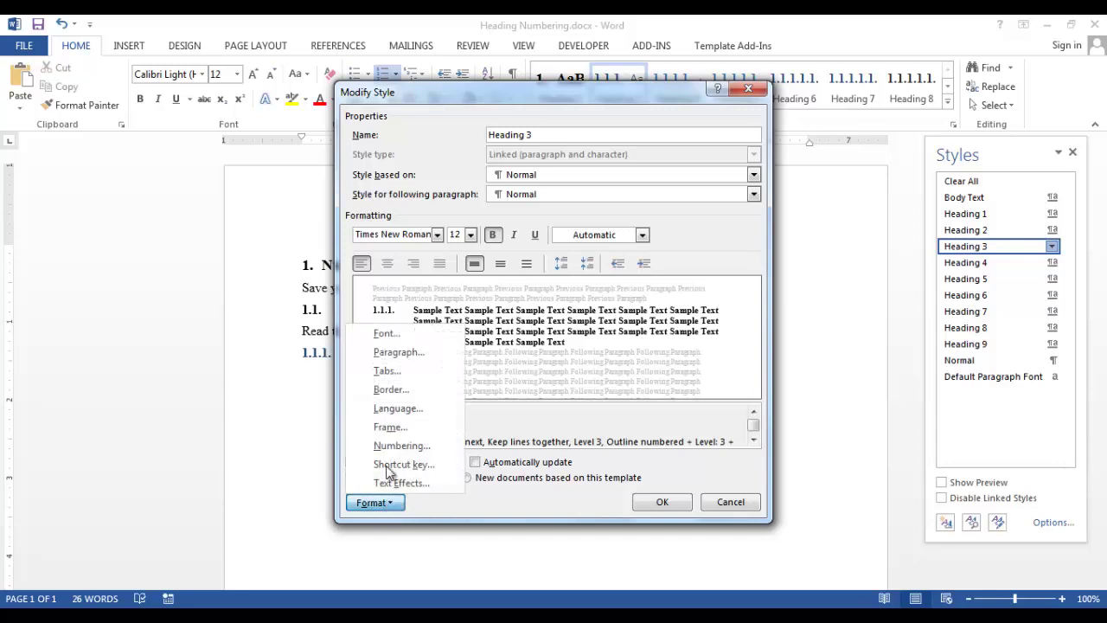
{"action": "left_click", "coordinate": [399, 351]}
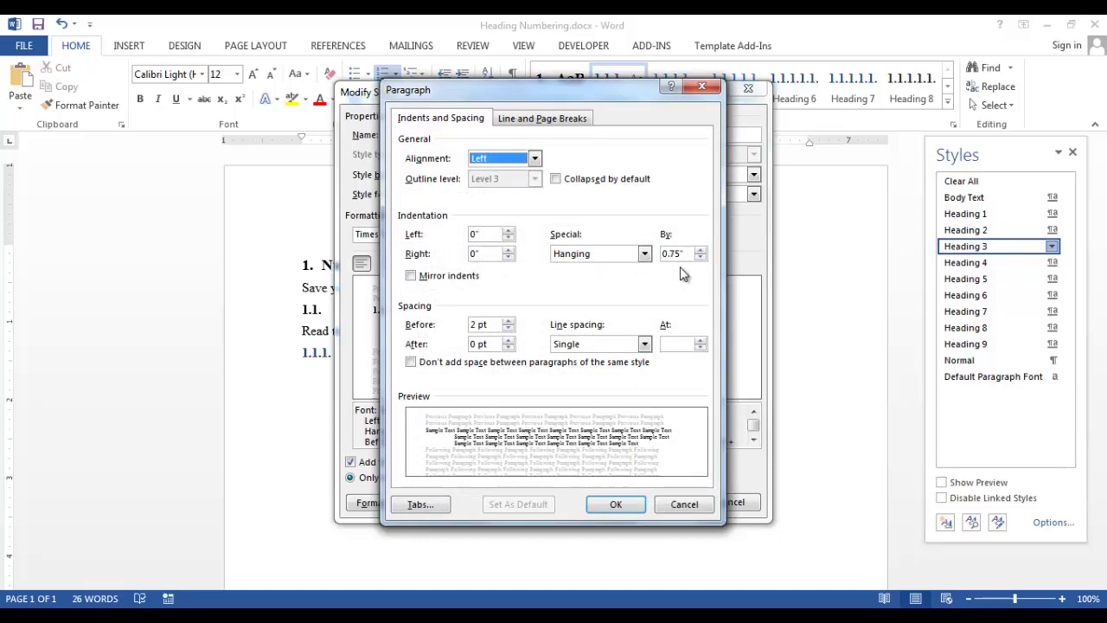
Step: Save Heading 3 with 6 pt spacing before and after, then type 'Heading 3' on the new line
{"action": "left_click", "coordinate": [509, 321]}
{"action": "left_click", "coordinate": [509, 322]}
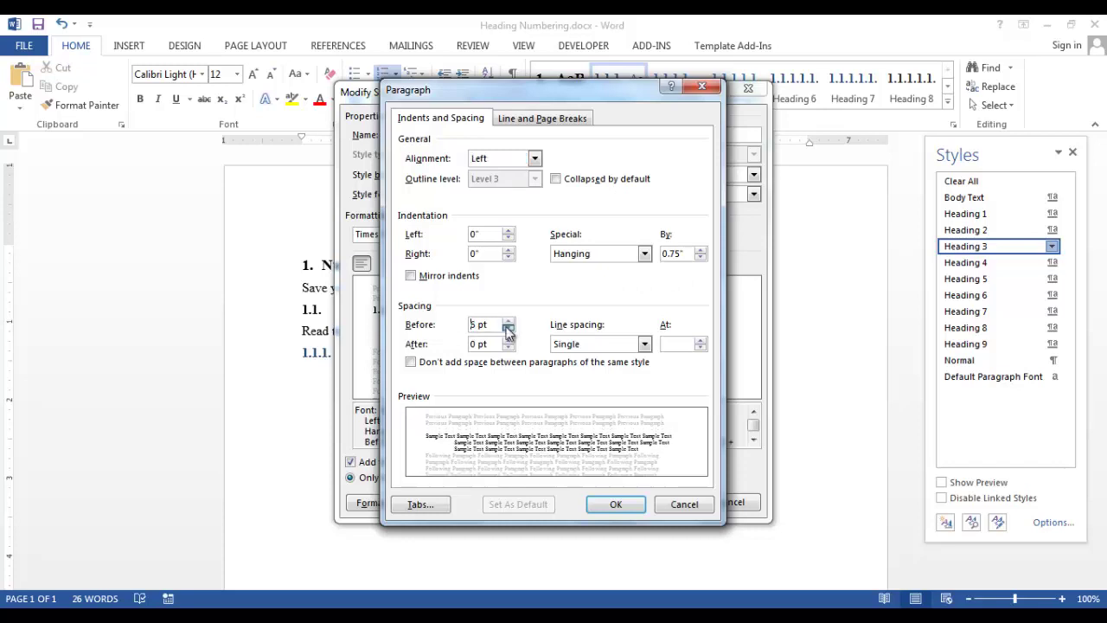
{"action": "left_click", "coordinate": [507, 328]}
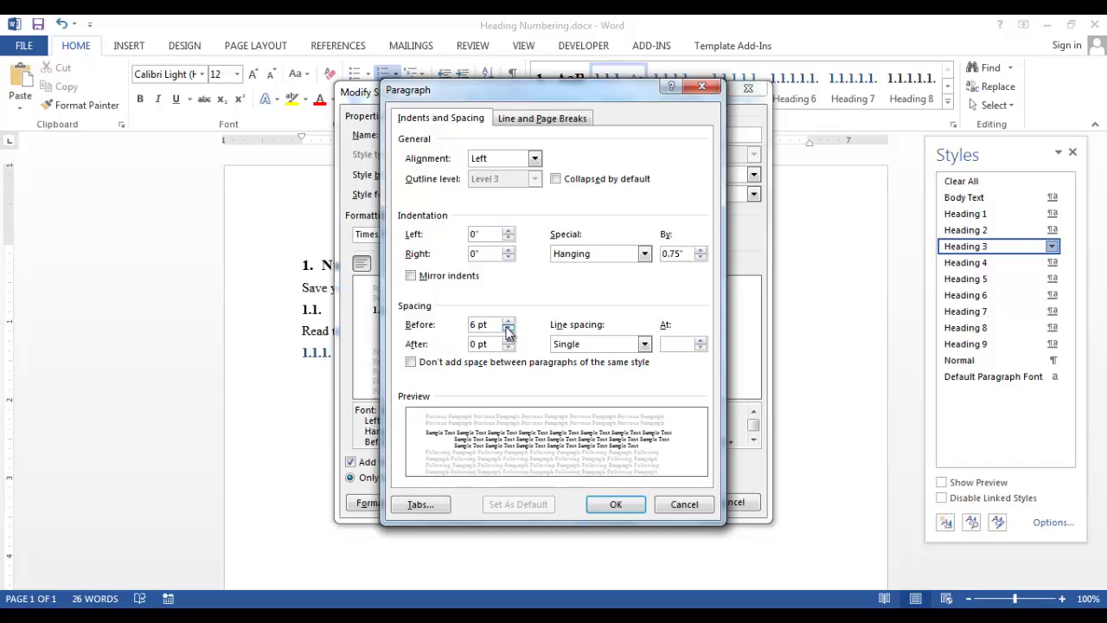
{"action": "left_click", "coordinate": [508, 340]}
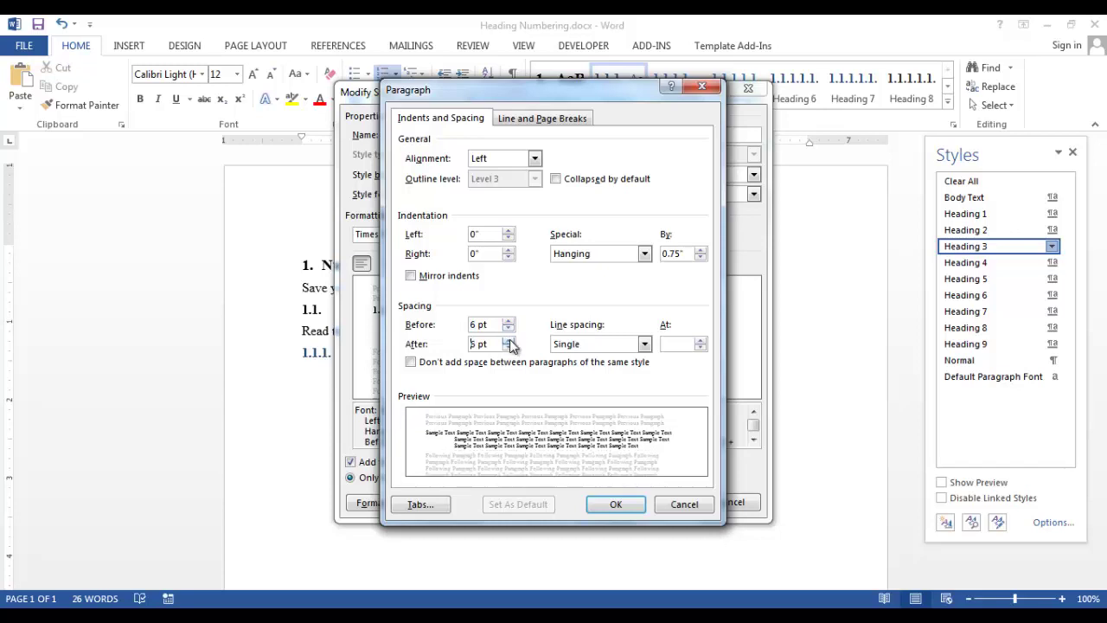
{"action": "left_click", "coordinate": [617, 508]}
{"action": "left_click", "coordinate": [656, 500]}
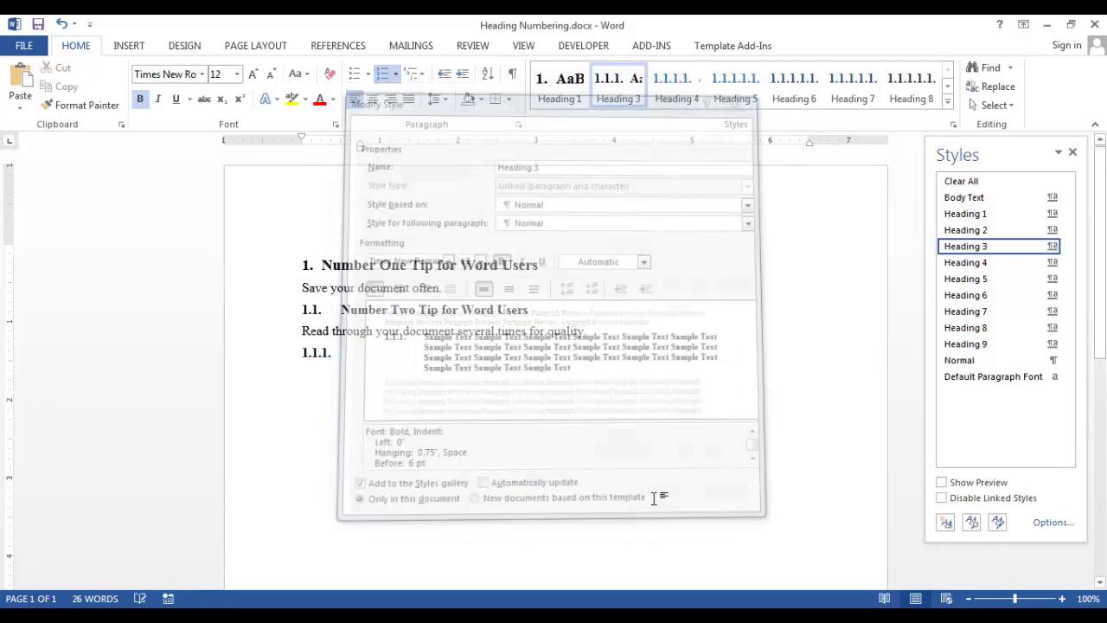
{"action": "type", "text": "Heading 3"}
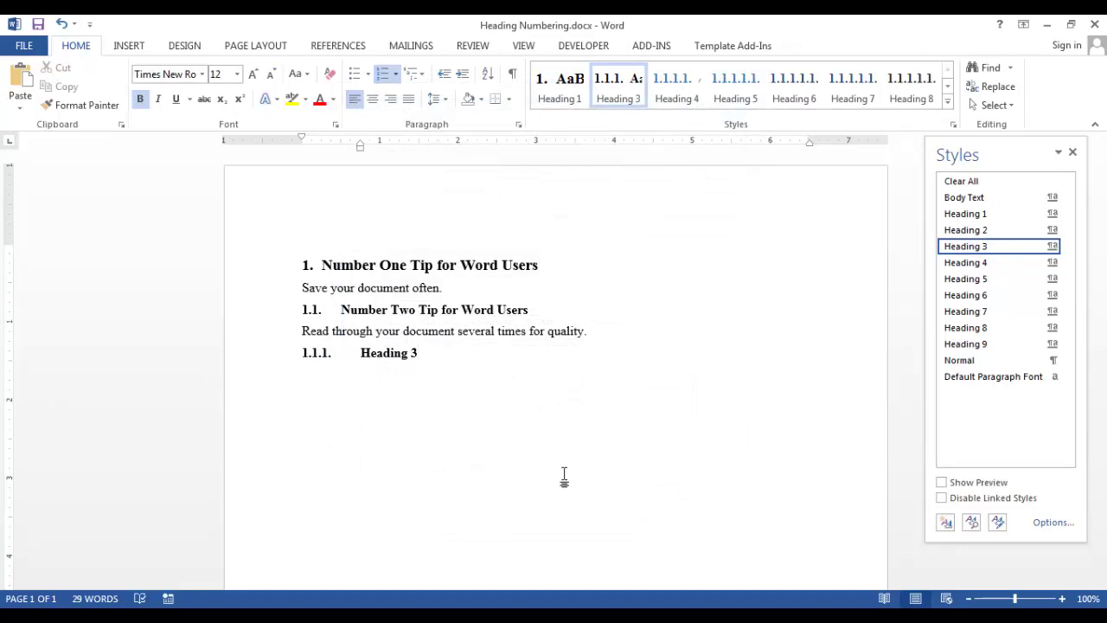
{"action": "type", "text": "Heading 4"}
Step: Start a new paragraph after the Heading 3 line
{"action": "key", "text": "Return"}
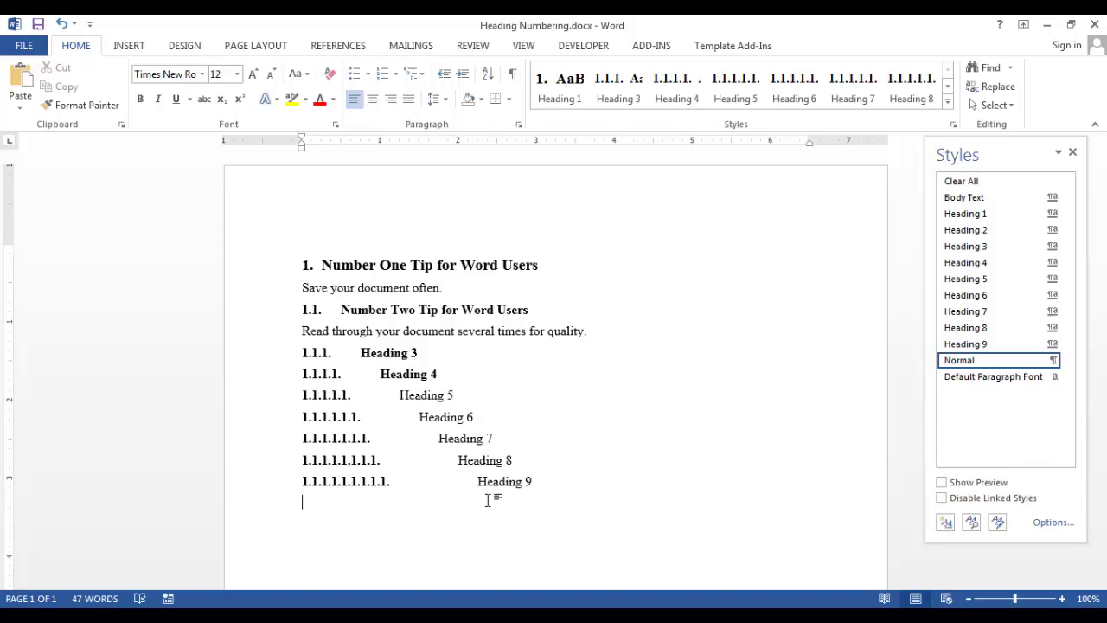
Step: Select Template (*.dotx) as the export file type under File > Export
{"action": "left_click", "coordinate": [26, 48]}
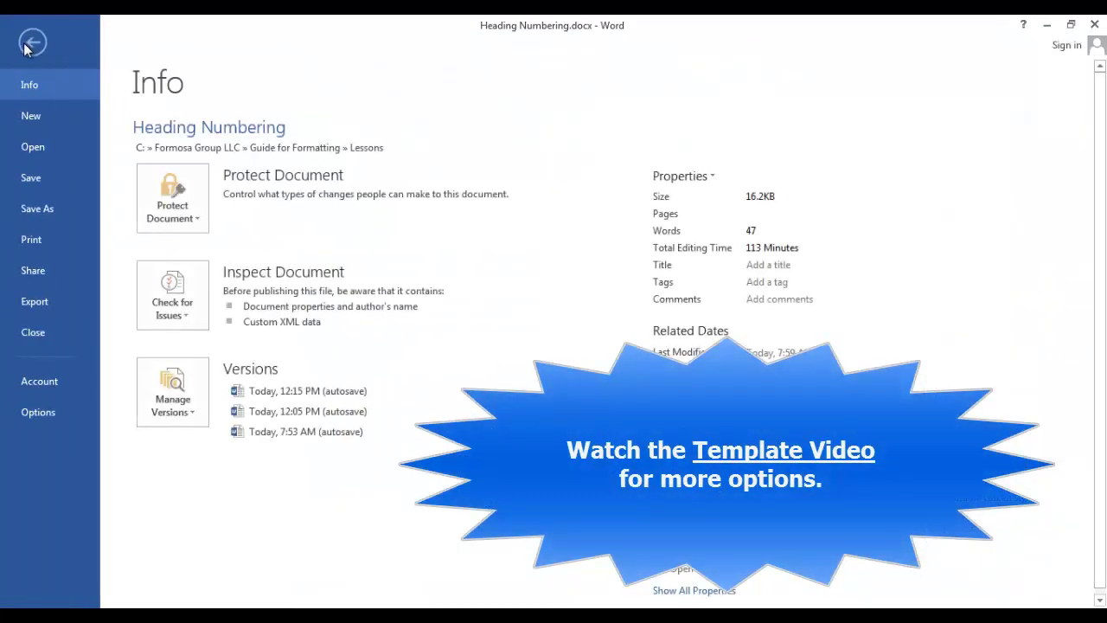
{"action": "left_click", "coordinate": [34, 303]}
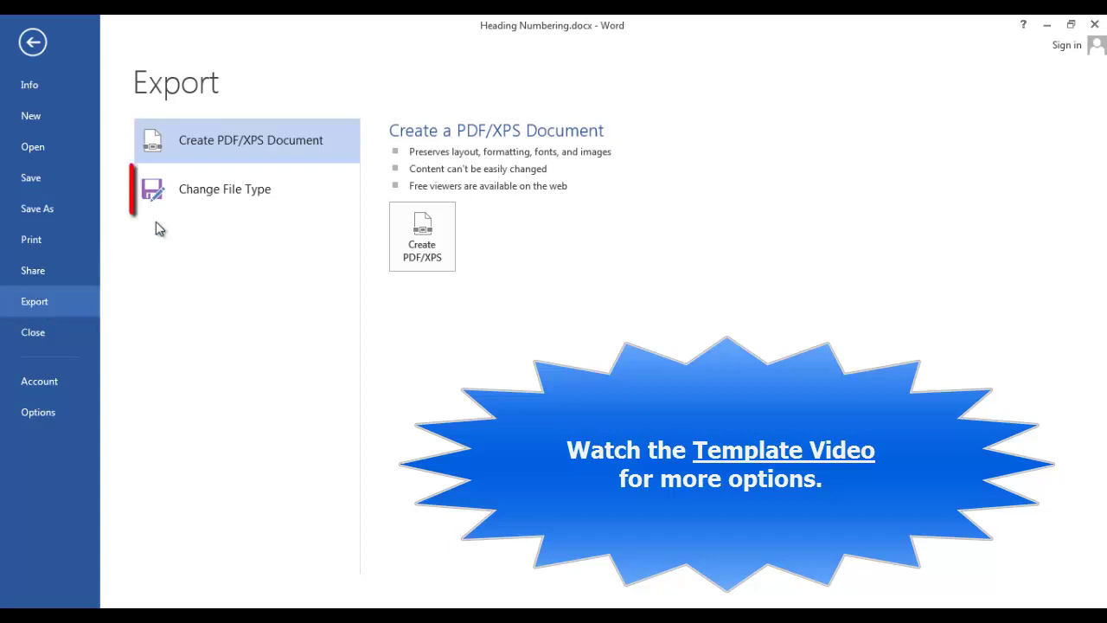
{"action": "left_click", "coordinate": [264, 199]}
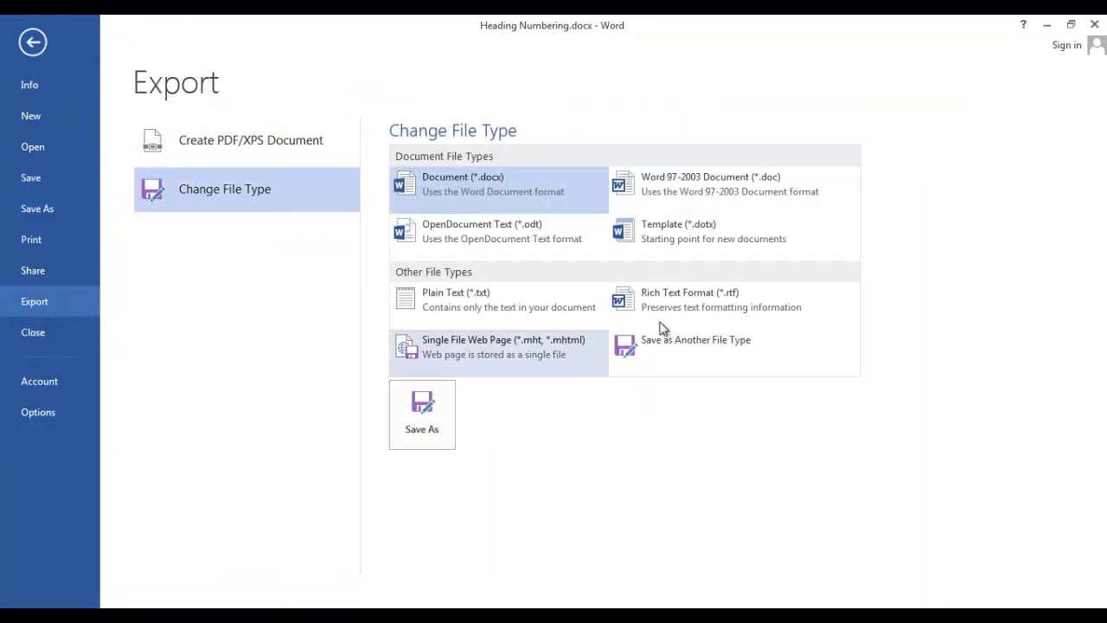
{"action": "left_click", "coordinate": [687, 244]}
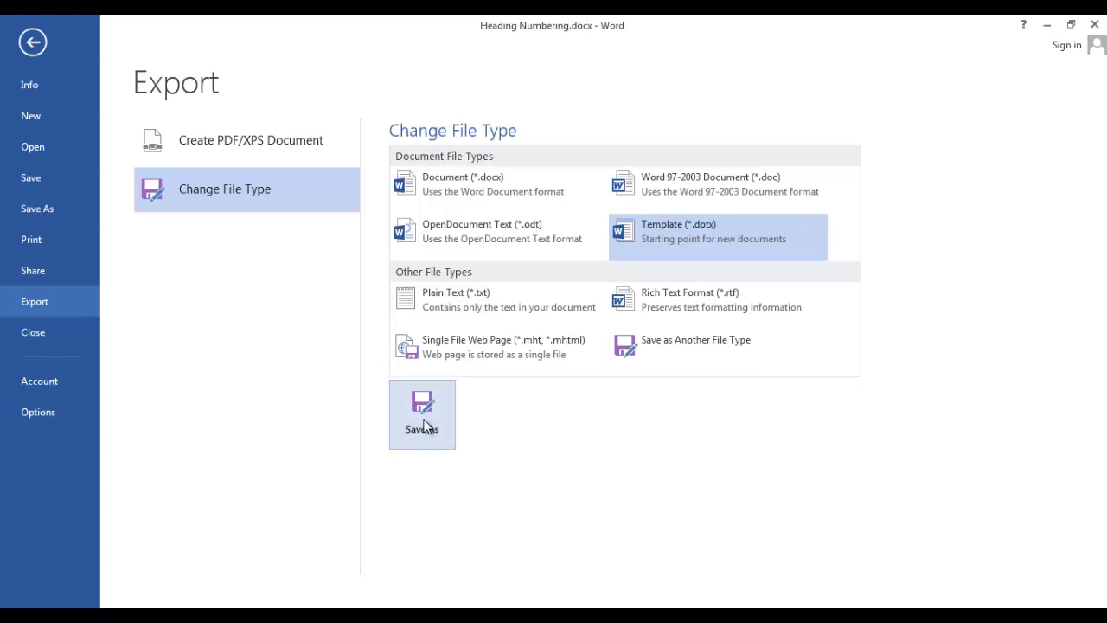
Step: Exit the Backstage export options back to the document with its nine numbered headings
{"action": "left_click", "coordinate": [32, 43]}
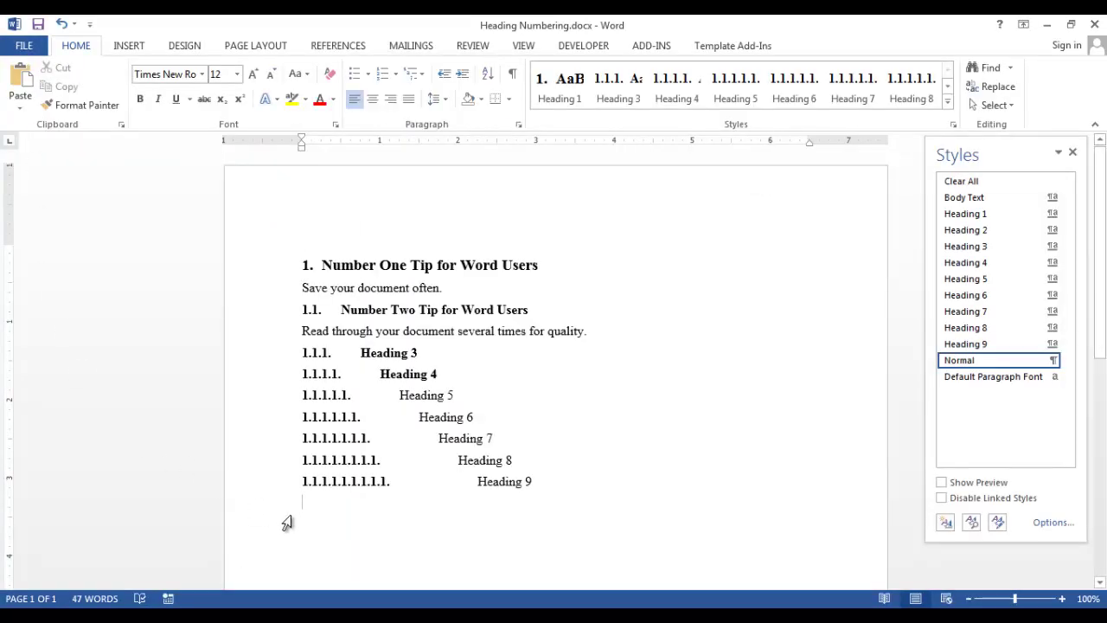